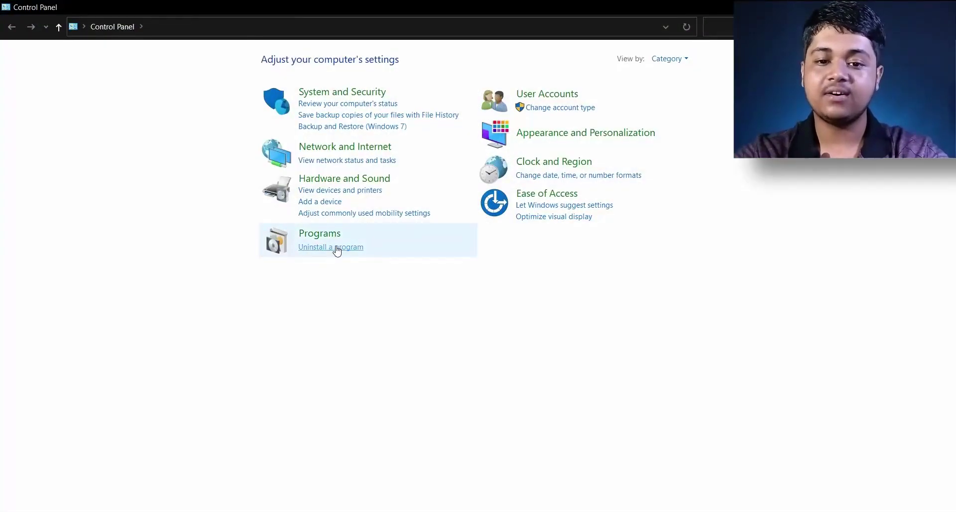
Open the installed programs list, and try launching HandBrake from the desktop, declining the .NET download.
click(333, 247)
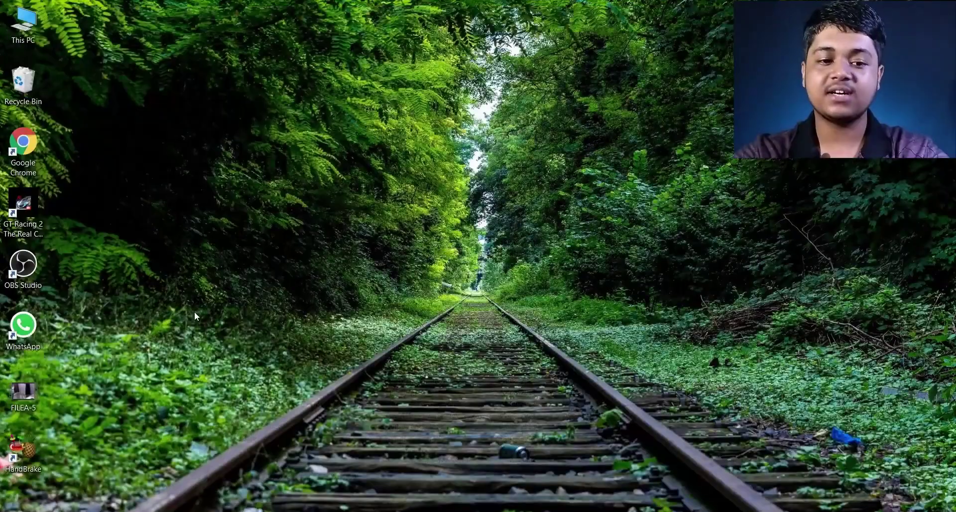
double_click(42, 445)
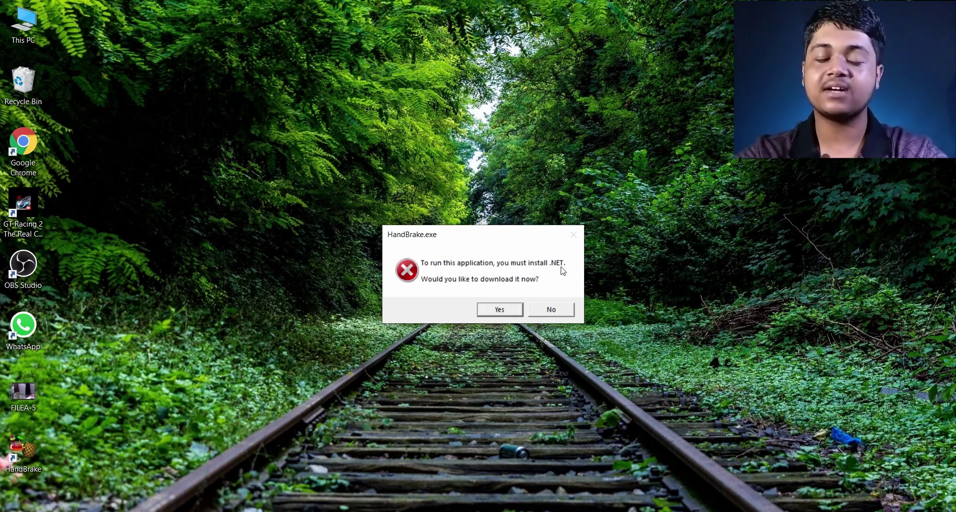
click(567, 310)
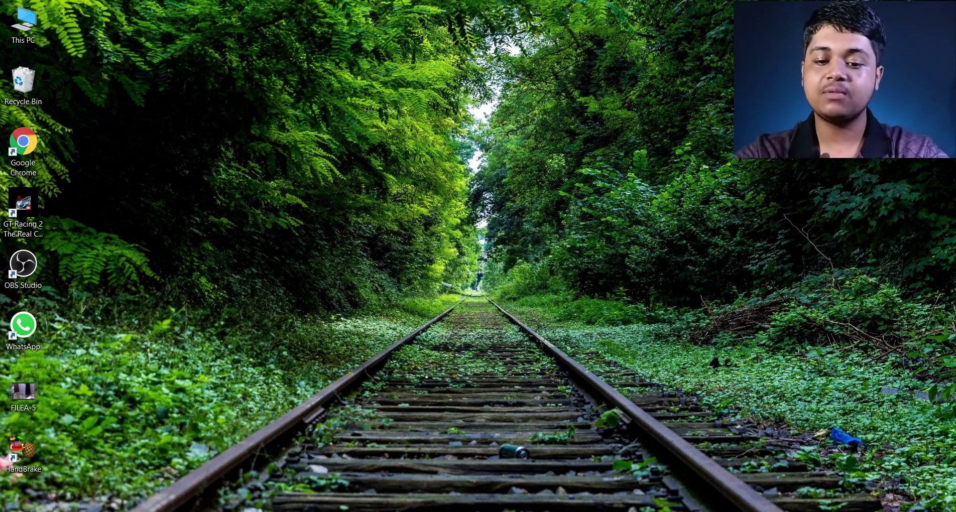
Switch to Chrome, search Google for "handbrake old version" and open HandBrake's official Old Releases page.
click(384, 510)
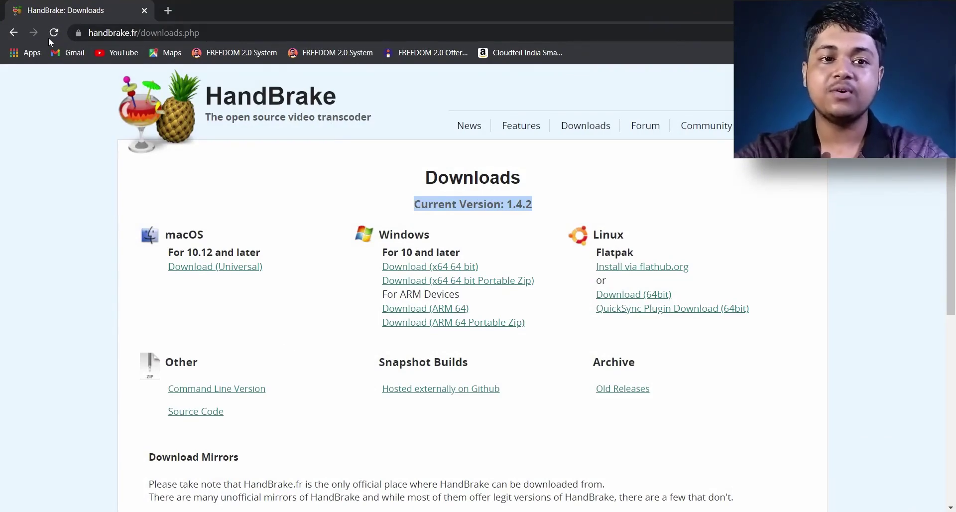
click(14, 33)
click(15, 33)
click(231, 101)
text(n)
key(BackSpace)
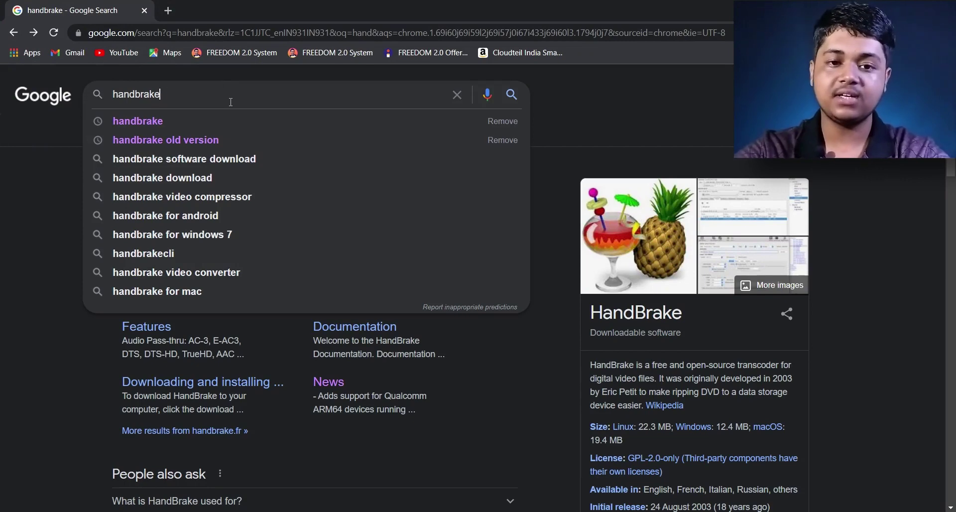
key(Down)
key(Down)
key(Return)
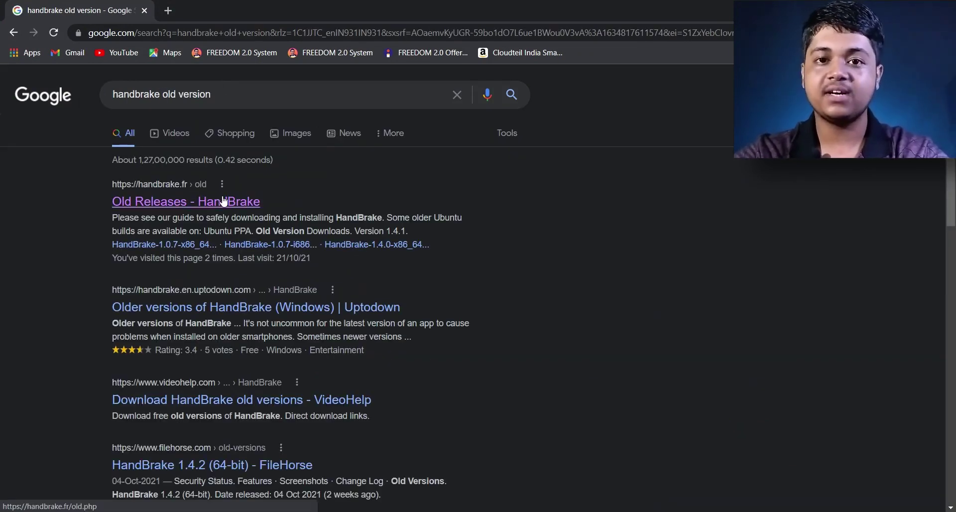
click(224, 201)
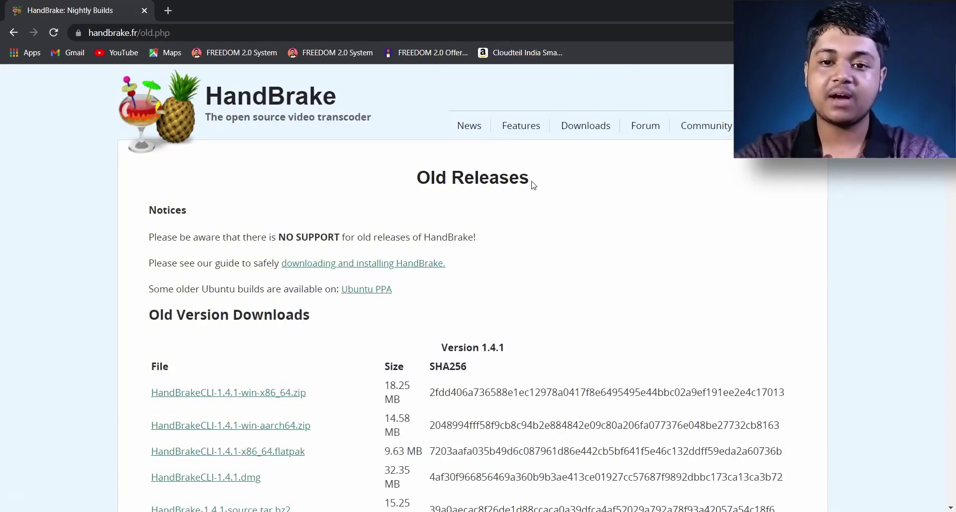
Find Version 1.3.3 among the old releases and download HandBrake-1.3.3-x86_64-Win_GUI.exe.
scroll(533, 185, down, 12)
scroll(533, 185, down, 20)
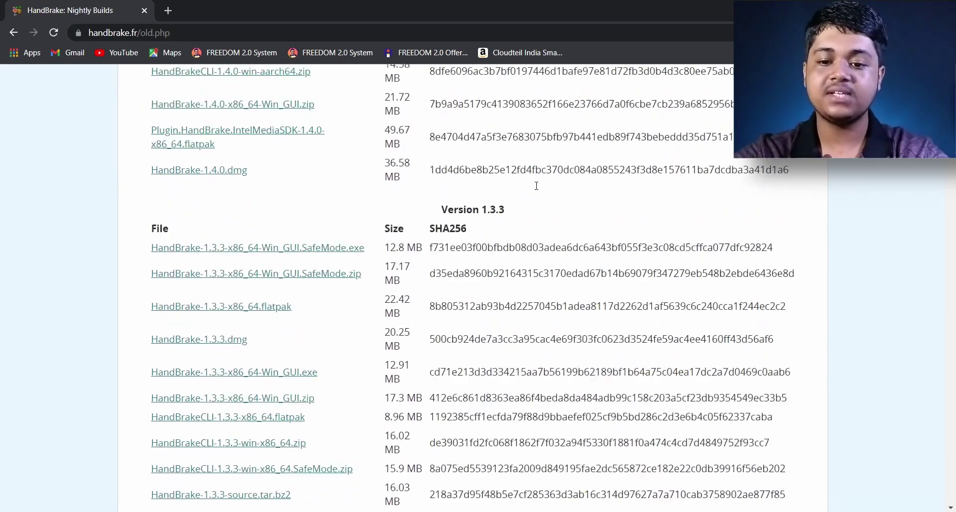
scroll(533, 185, up, 10)
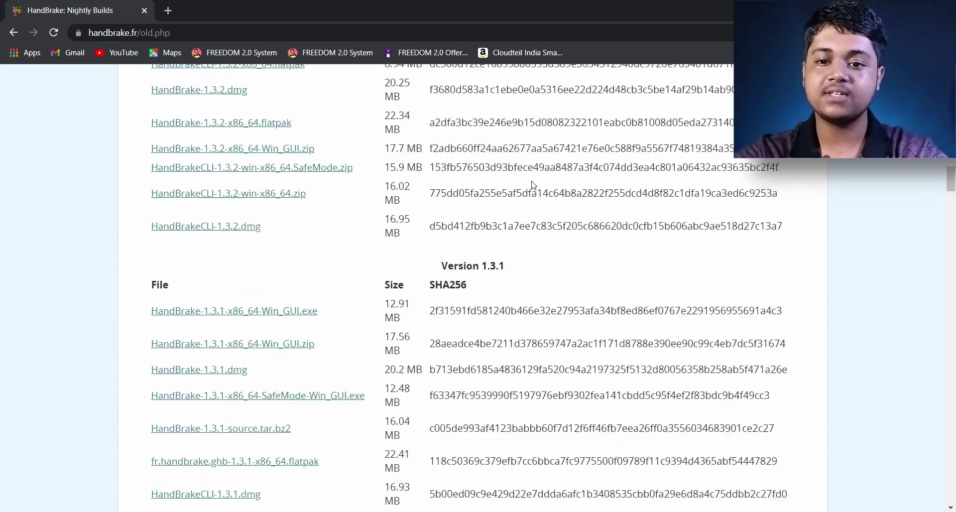
scroll(533, 184, down, 1)
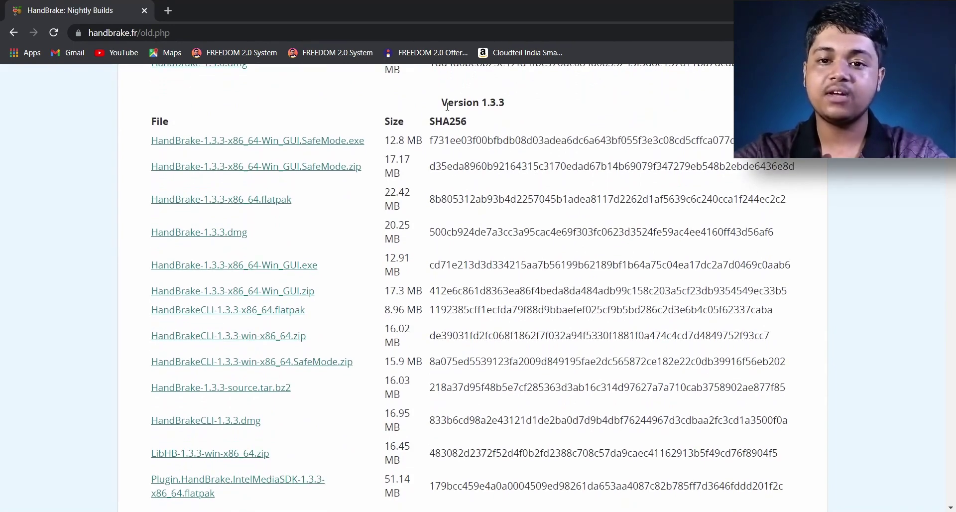
drag(444, 105, 538, 103)
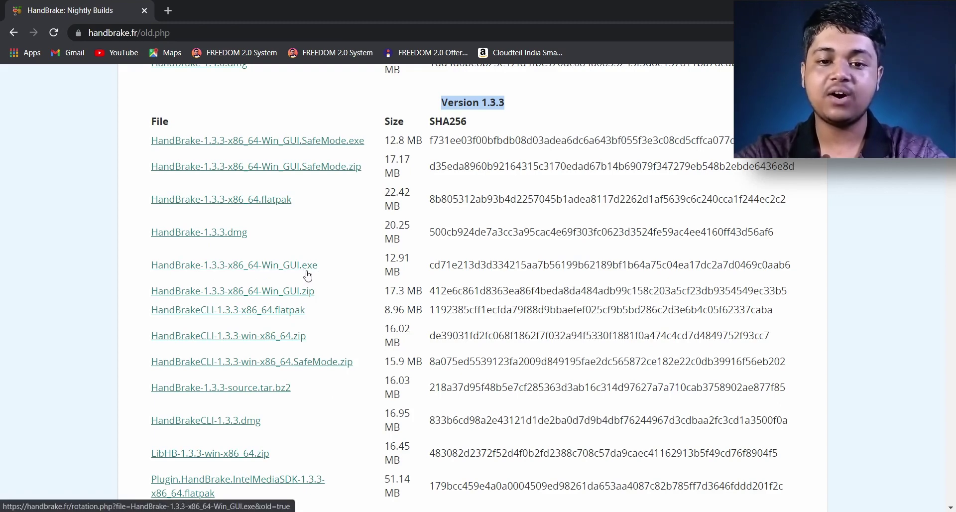
click(387, 262)
drag(387, 263, 408, 275)
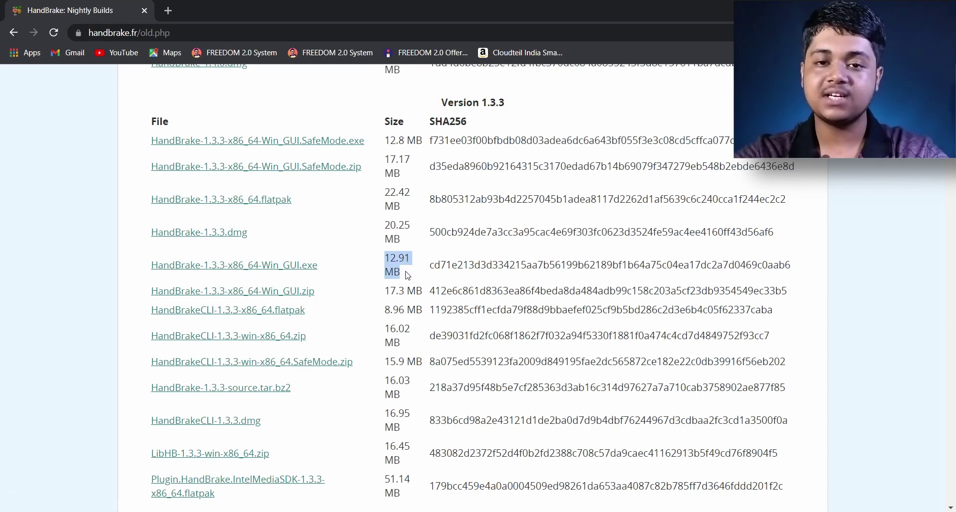
click(408, 275)
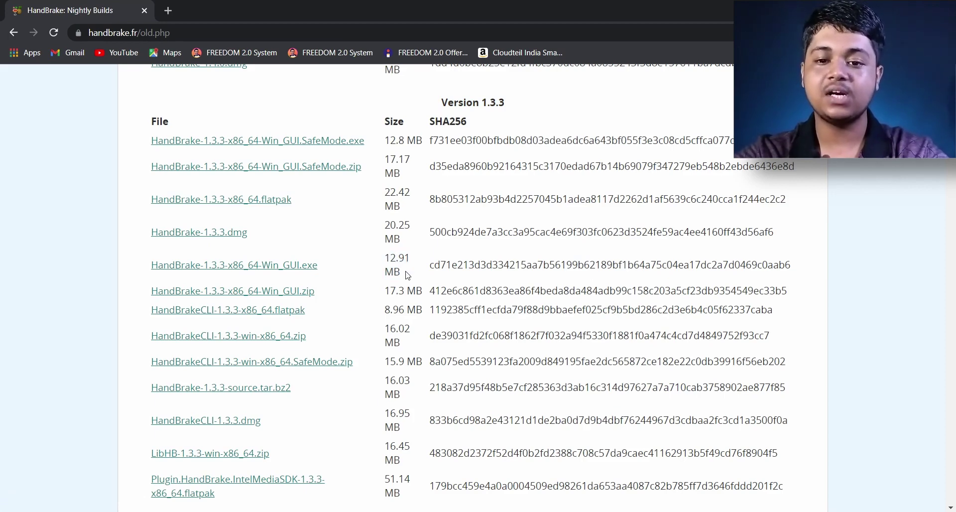
click(213, 268)
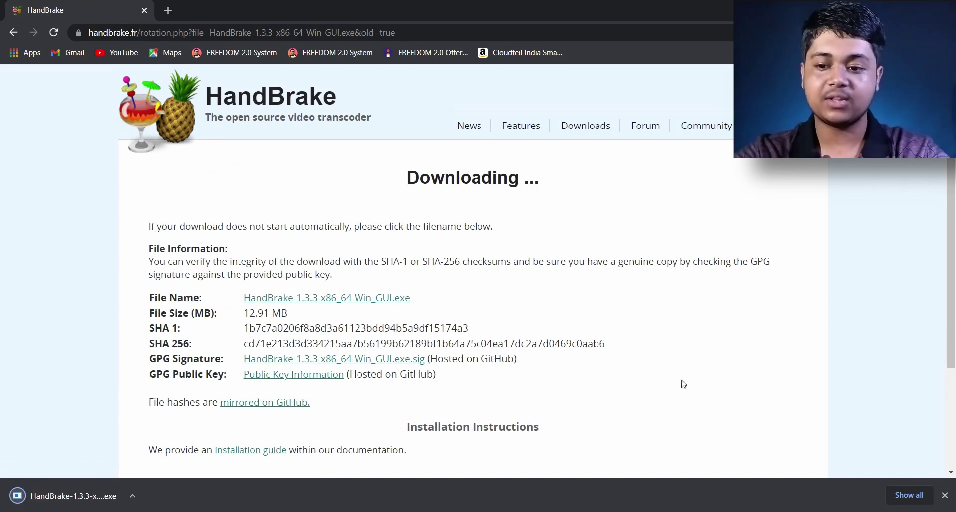
Show the downloaded HandBrake-1.3.3-x86_64-Win_GUI installer in its folder and run it, allowing it to make changes to the device.
click(912, 486)
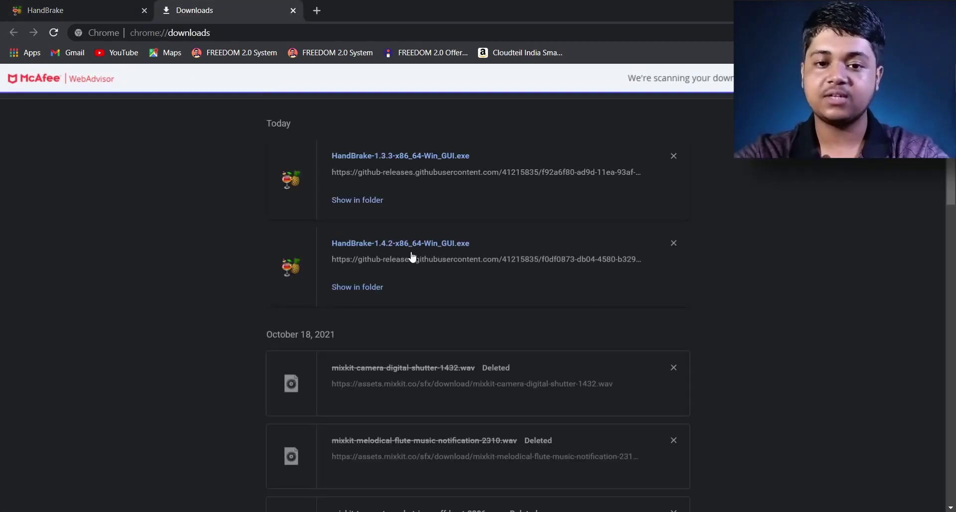
click(367, 201)
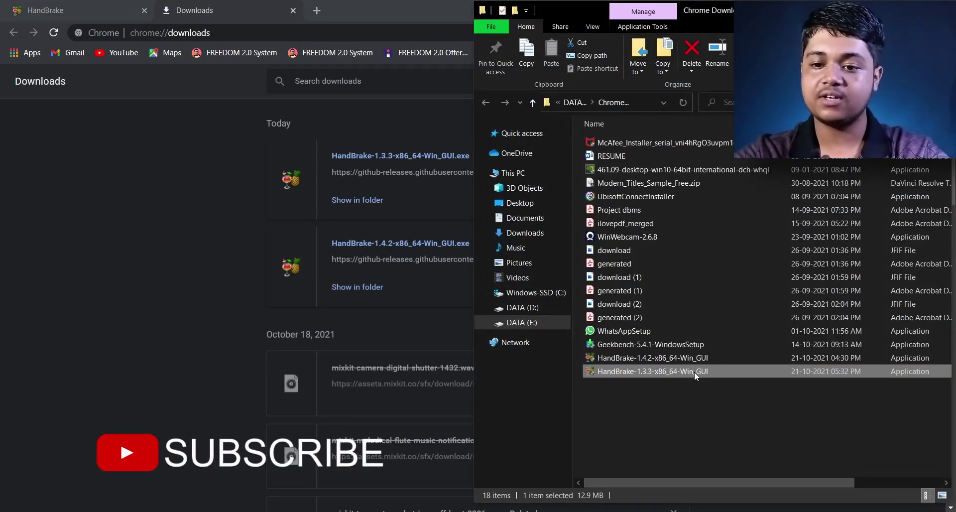
double_click(694, 371)
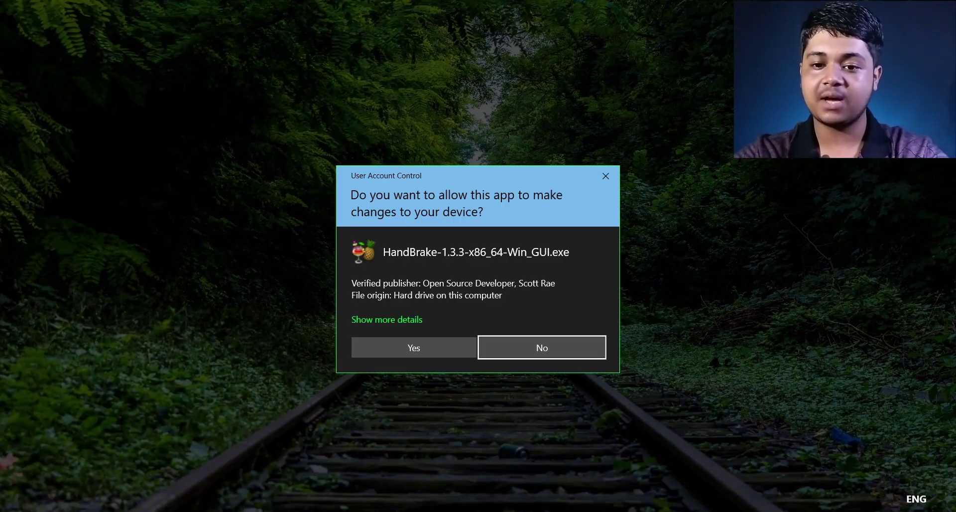
click(414, 347)
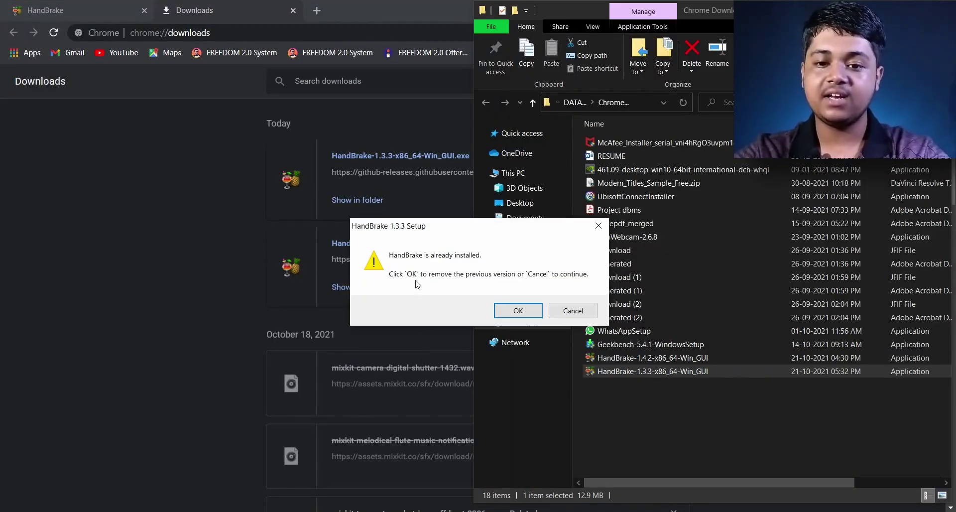
Remove the previously installed HandBrake 1.4.2 and all of its components.
click(517, 310)
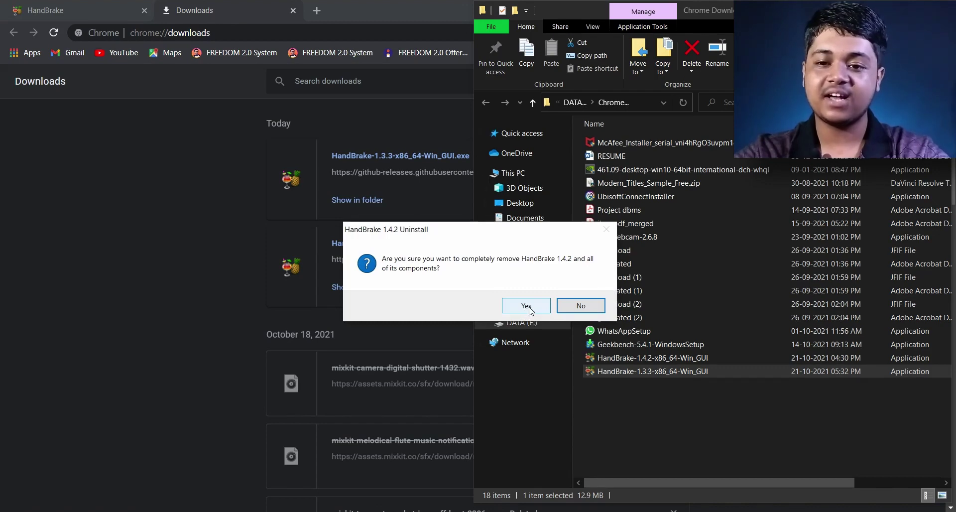
click(527, 311)
click(564, 309)
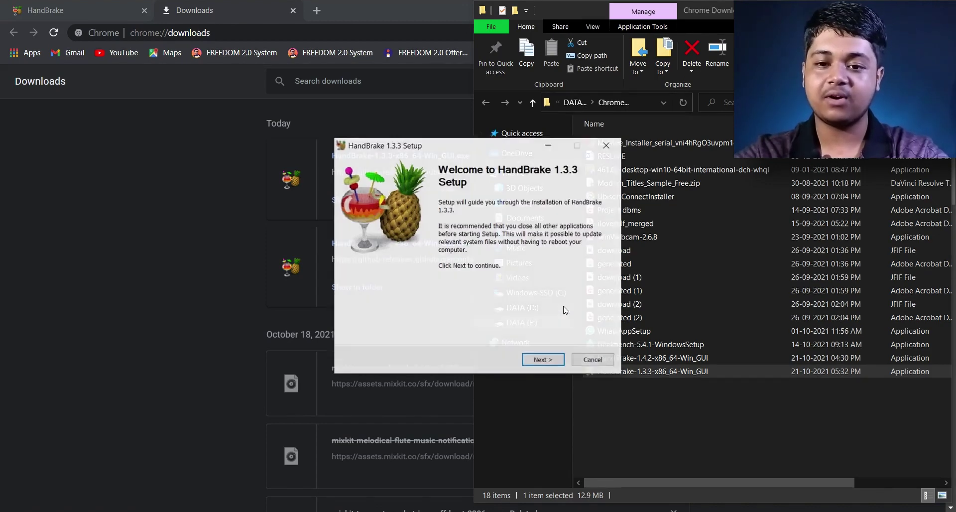
Install HandBrake 1.3.3 through the setup wizard, accepting the license and default options, and finish the setup.
click(547, 362)
click(543, 360)
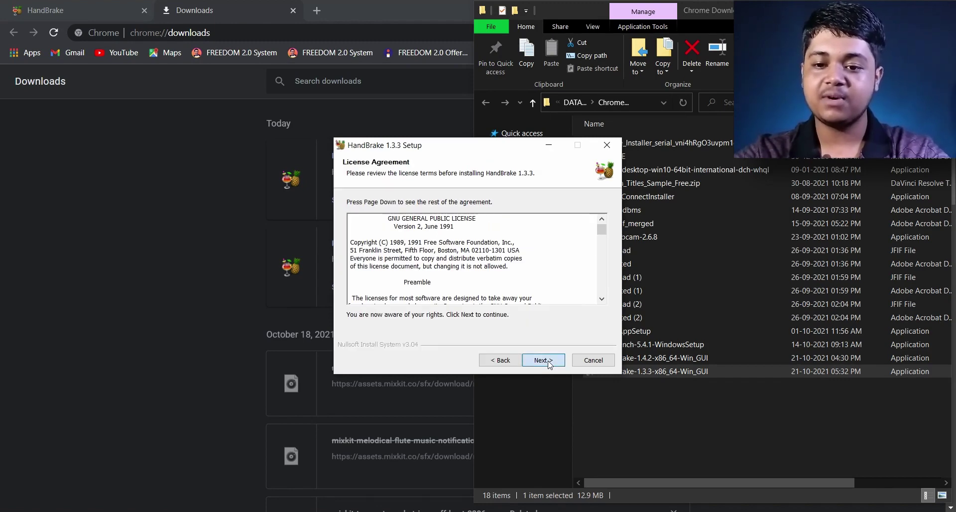
click(543, 360)
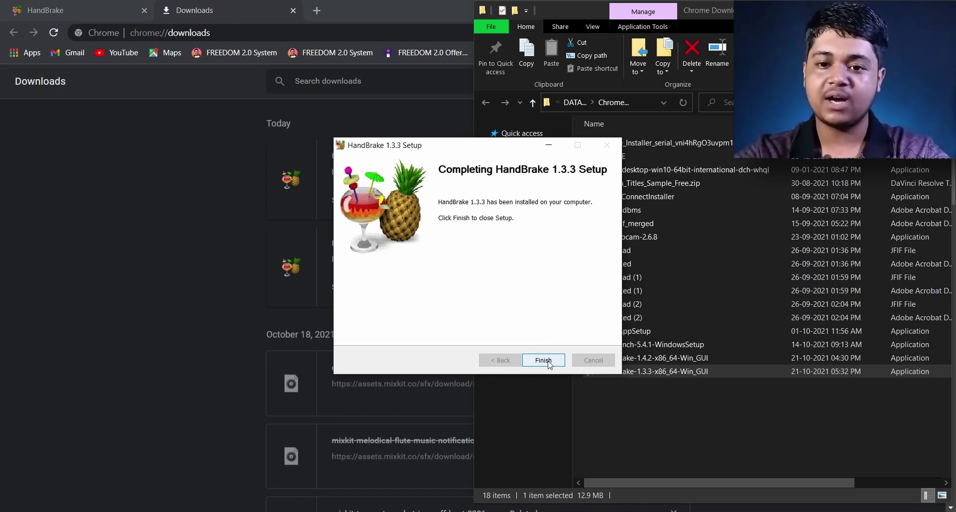
click(544, 360)
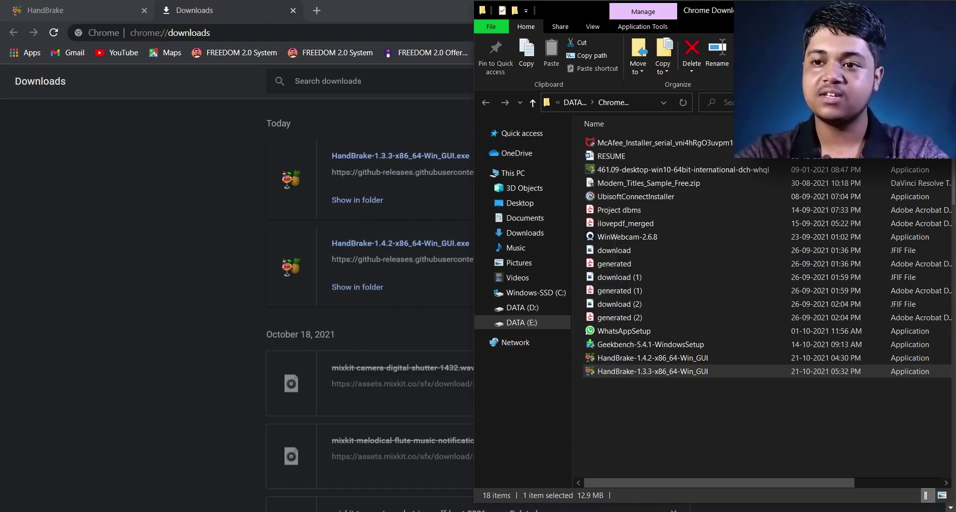
Close the download folder and the browser, and launch HandBrake from the desktop.
key(alt+F4)
key(alt+F4)
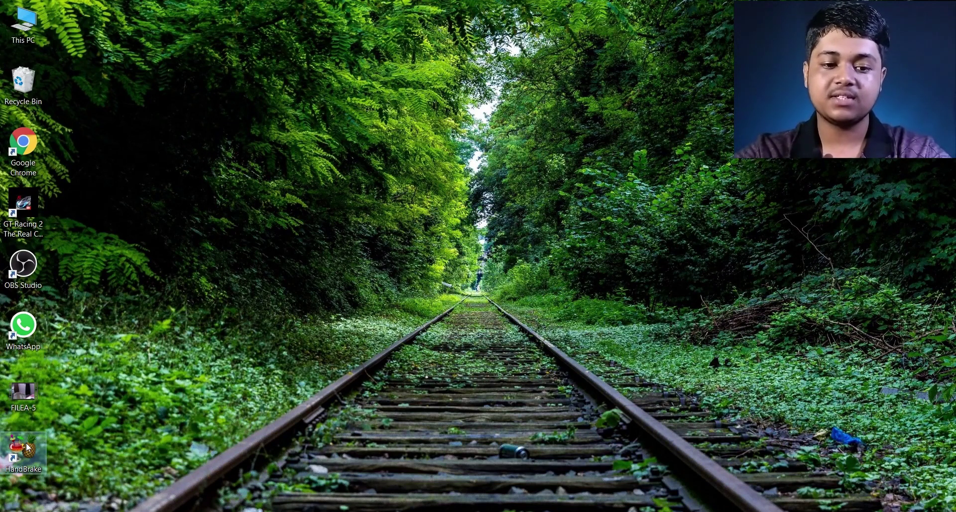
double_click(28, 447)
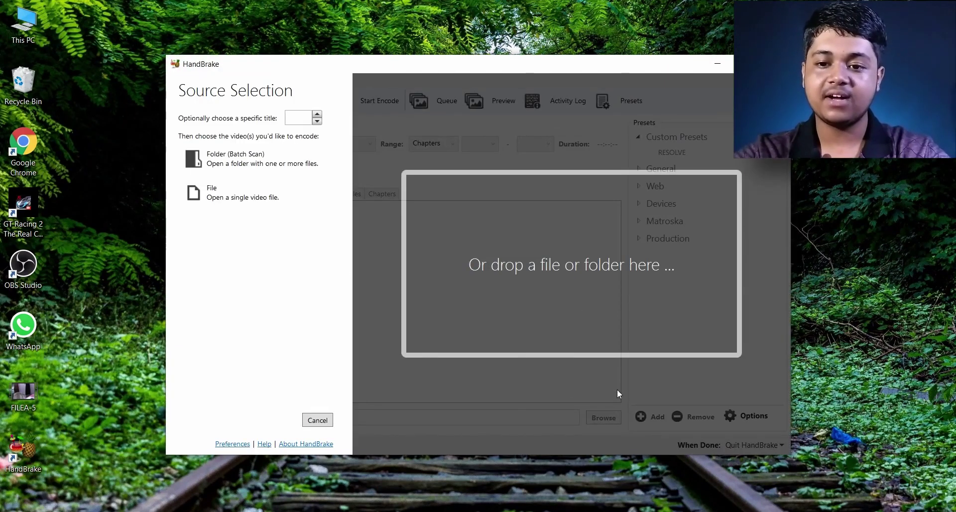
Load the FILEA-5 video from the desktop as the source to encode.
click(270, 192)
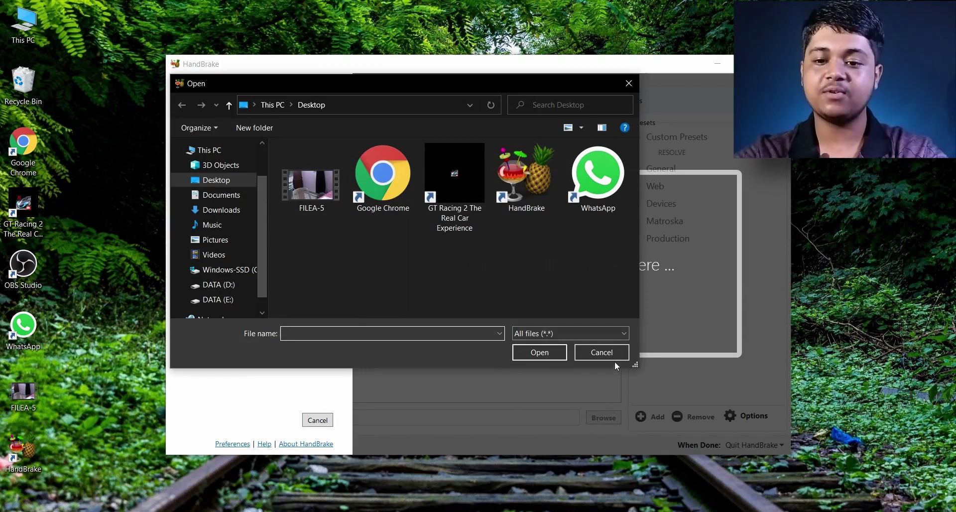
click(609, 351)
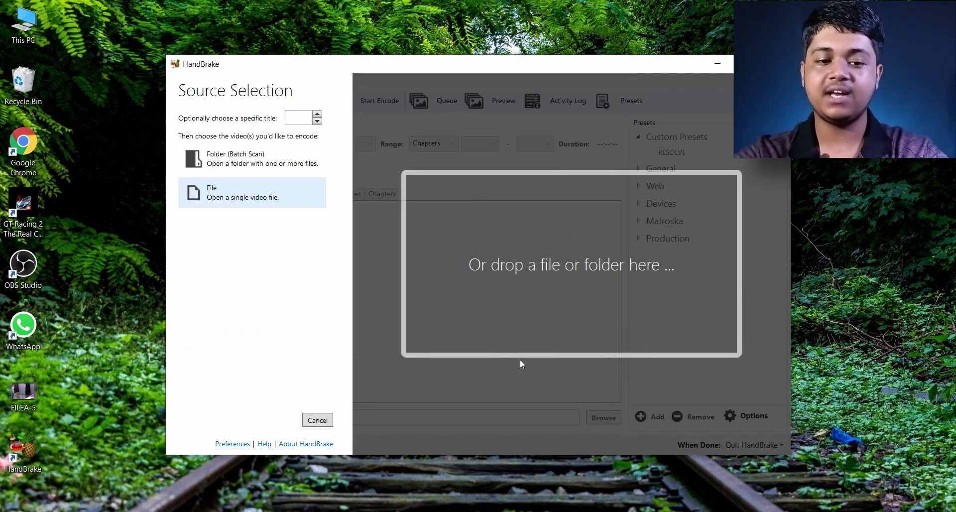
click(26, 395)
drag(26, 394, 446, 305)
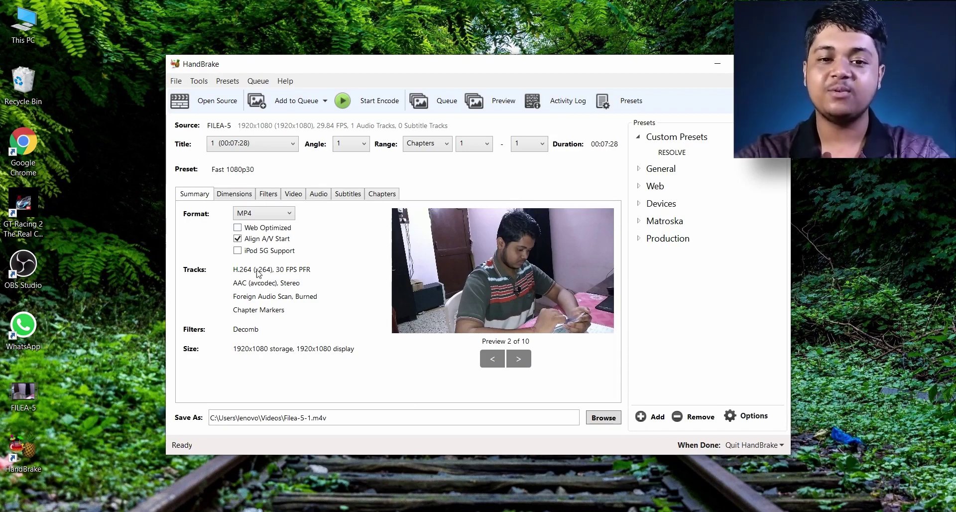
Enable Web Optimized for the MP4 output, and review the dimension and filter settings.
click(238, 228)
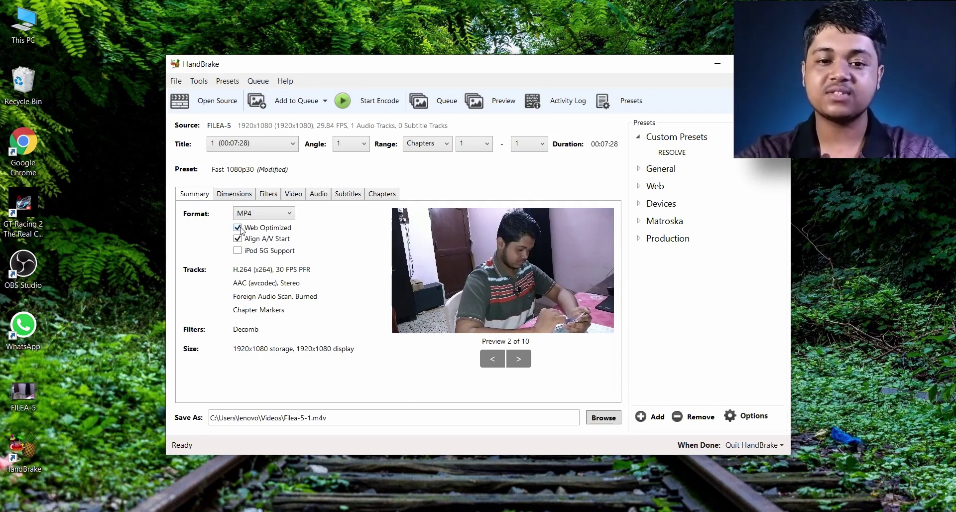
click(238, 193)
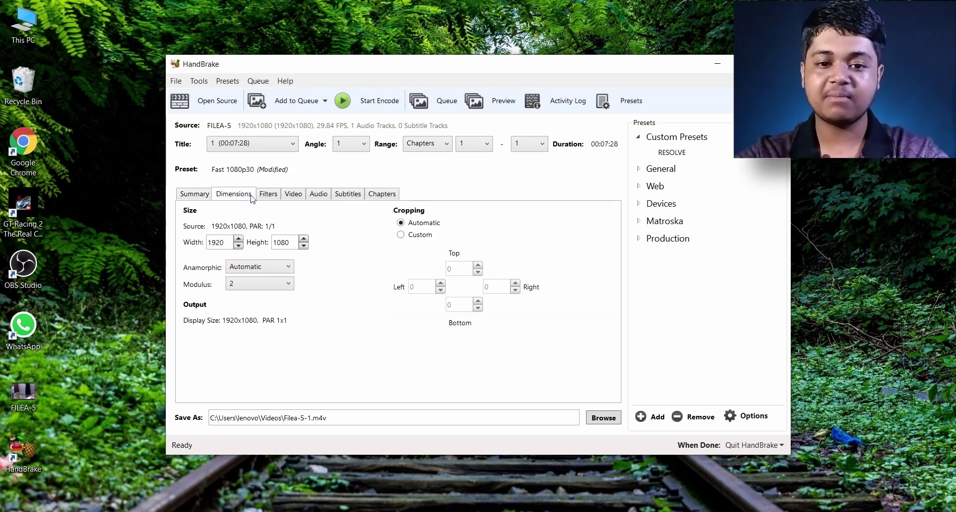
click(278, 198)
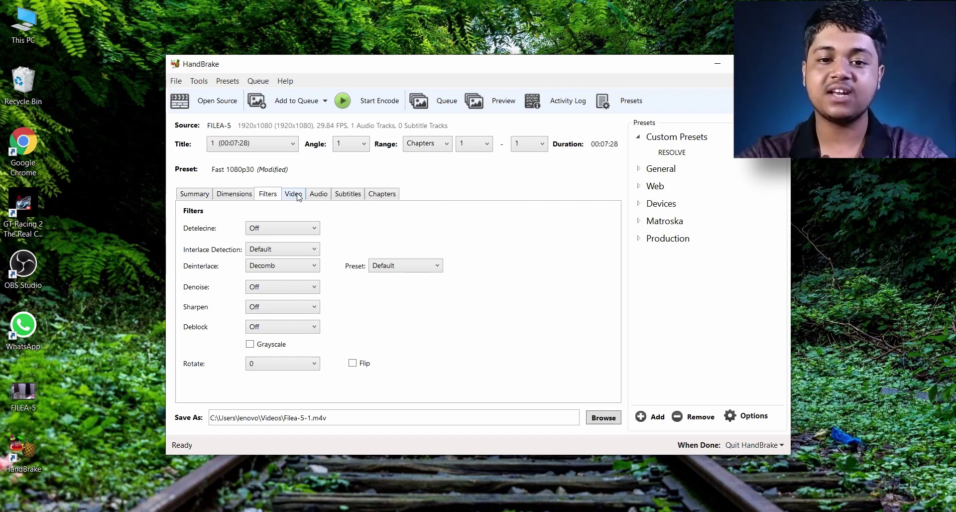
Configure the video settings with the H.264 (x264) codec, a framerate of 30 FPS and Constant Framerate.
click(299, 198)
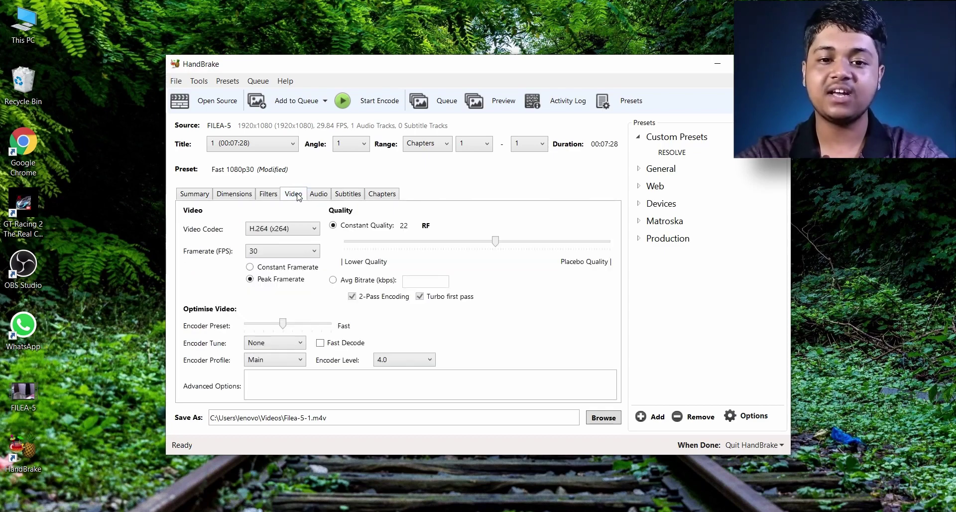
click(304, 230)
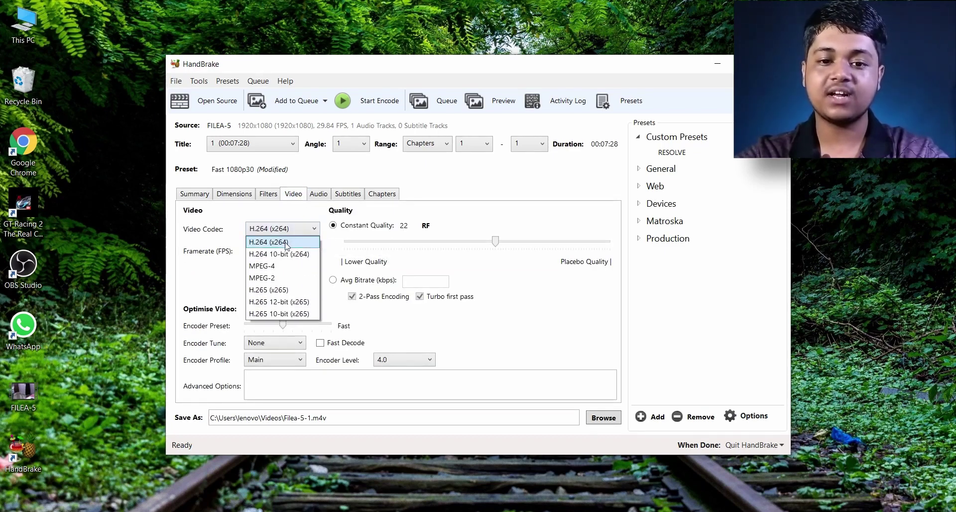
click(287, 243)
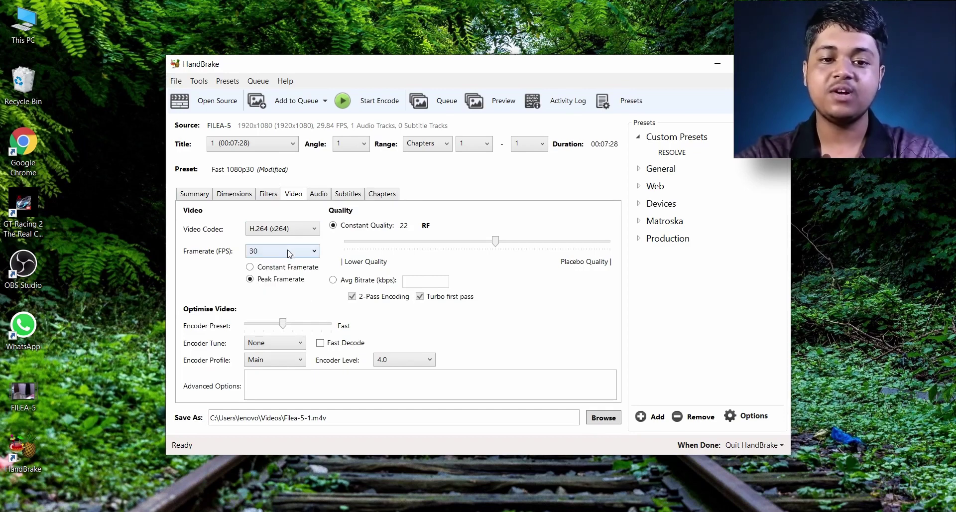
click(289, 252)
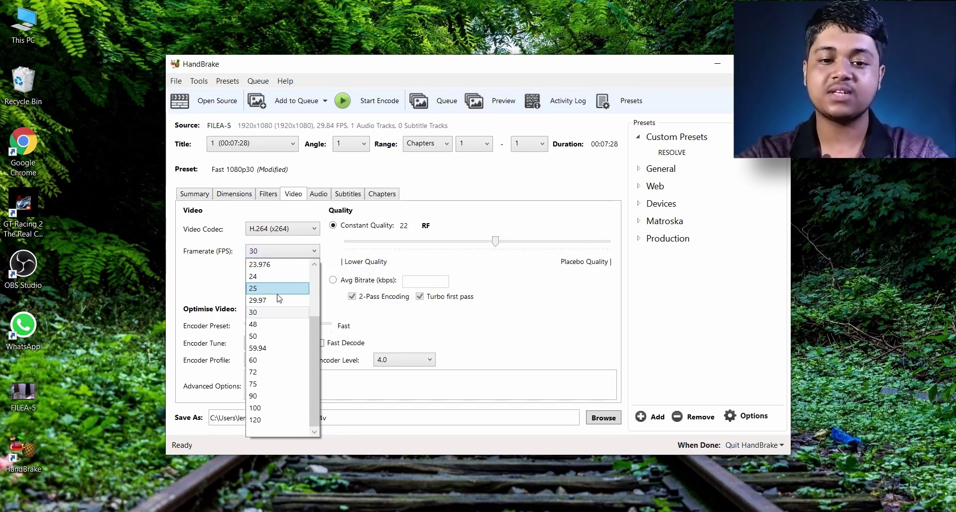
click(266, 313)
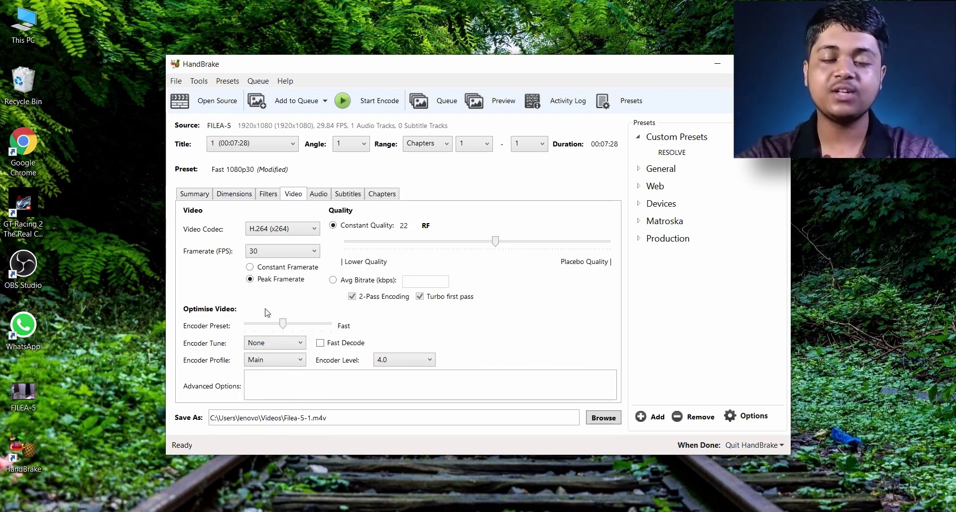
click(251, 268)
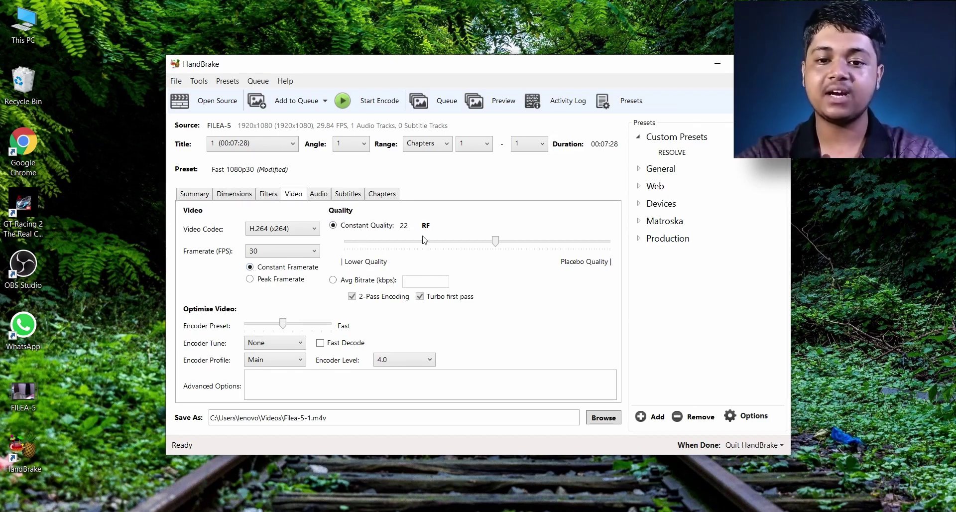
mouse_move(497, 243)
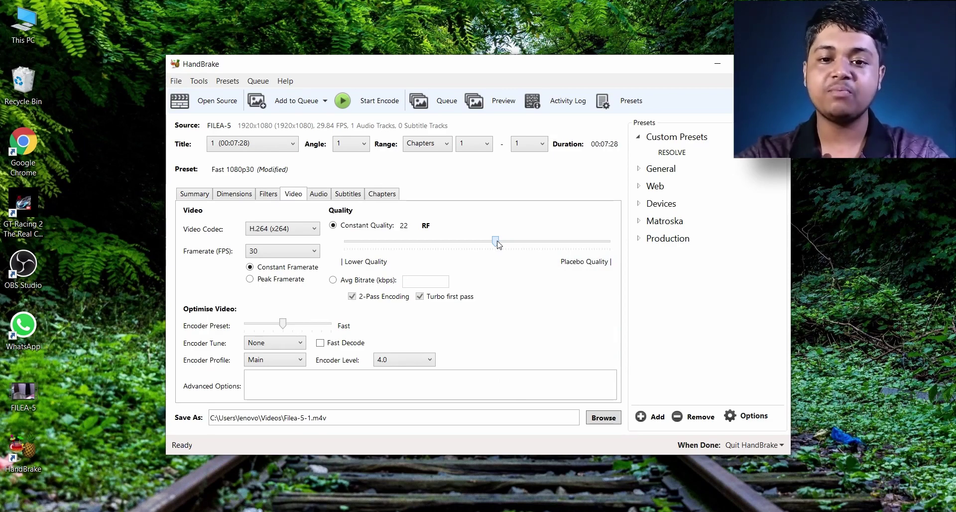
Review the audio track settings and the list of codecs available for it.
click(323, 194)
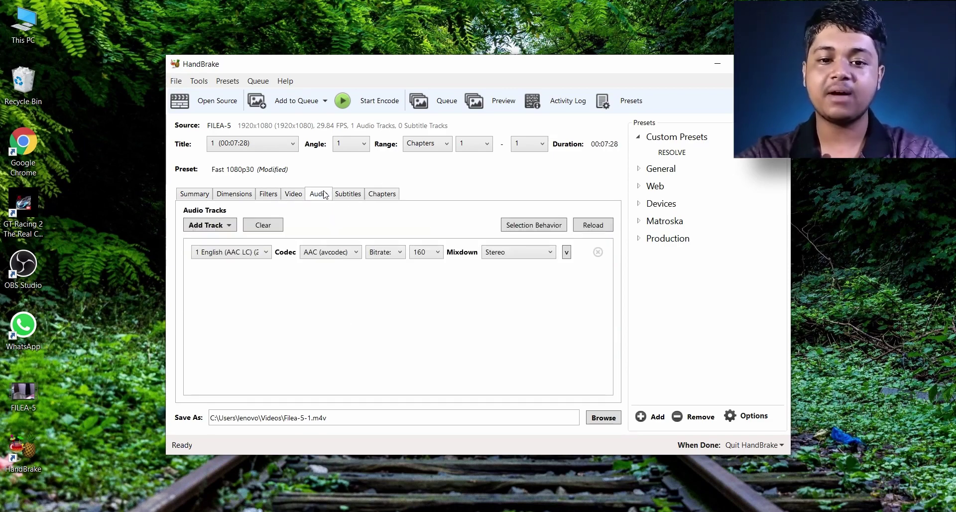
click(344, 253)
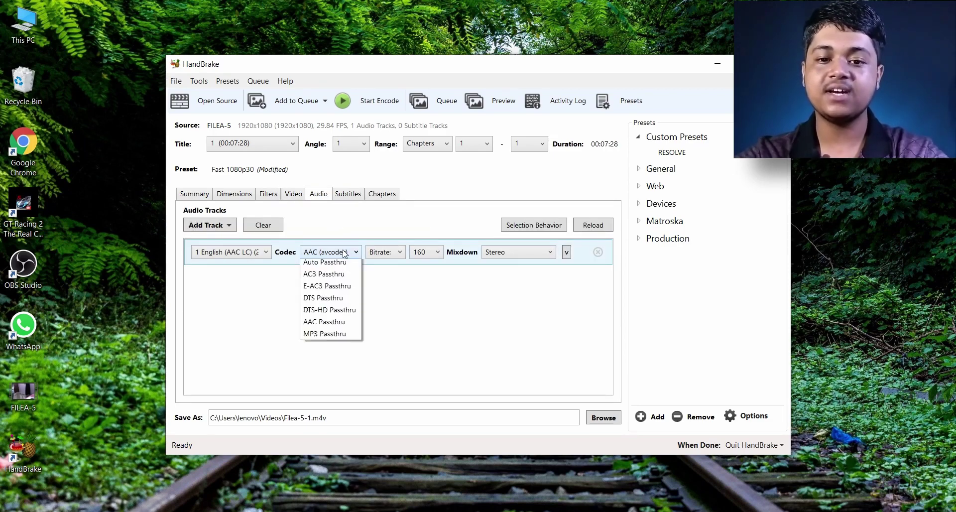
click(450, 307)
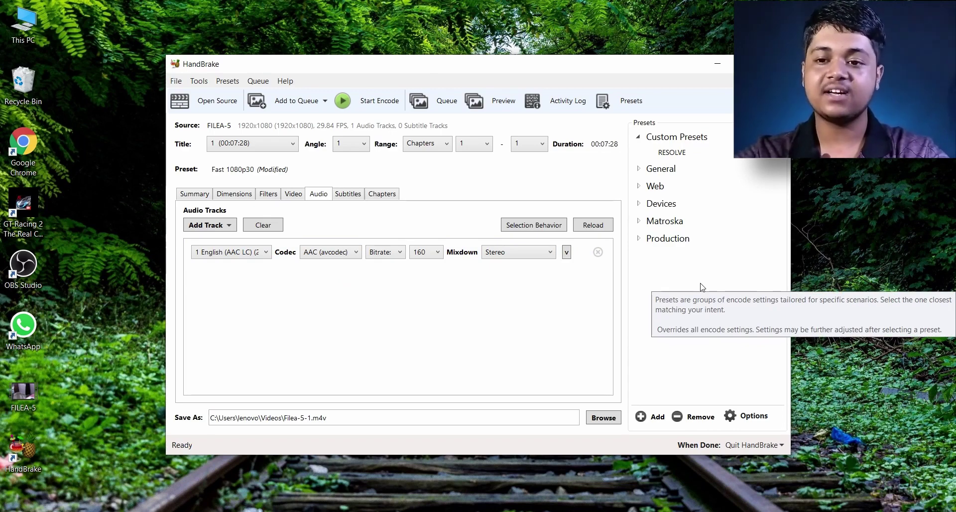
Save the current settings as a custom preset named "new" and apply it to the video.
click(653, 418)
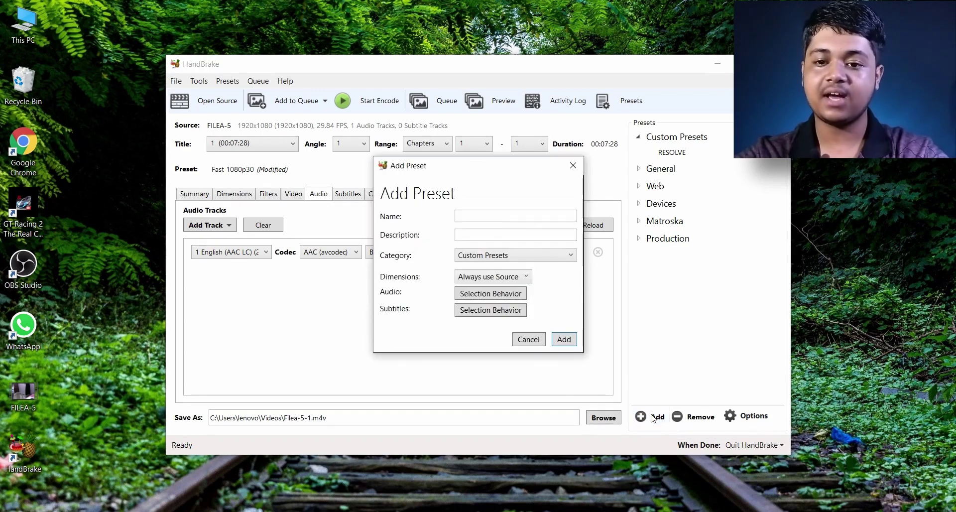
click(495, 217)
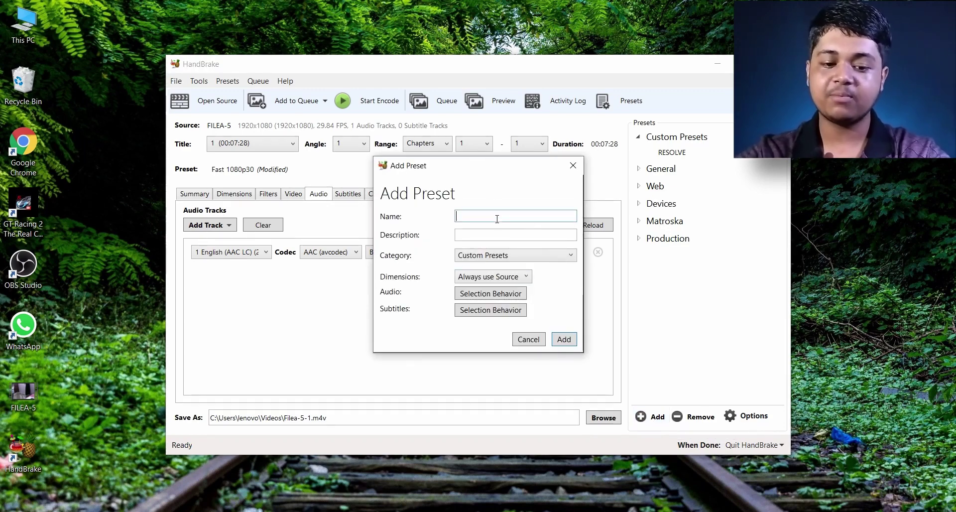
text(new)
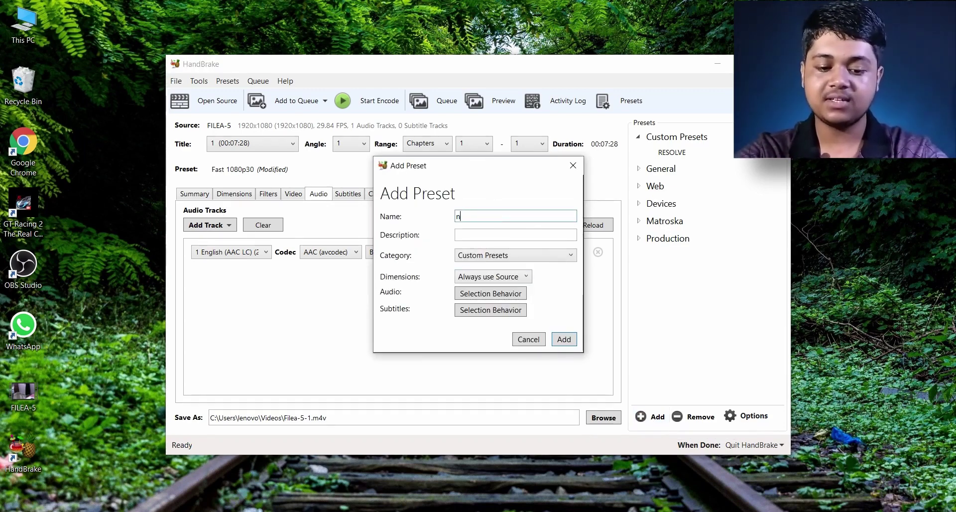
click(567, 339)
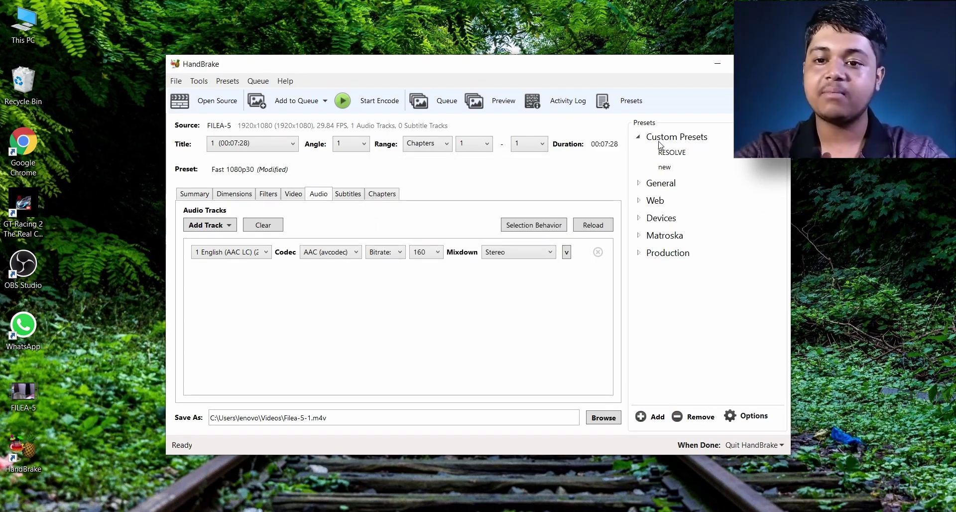
click(666, 168)
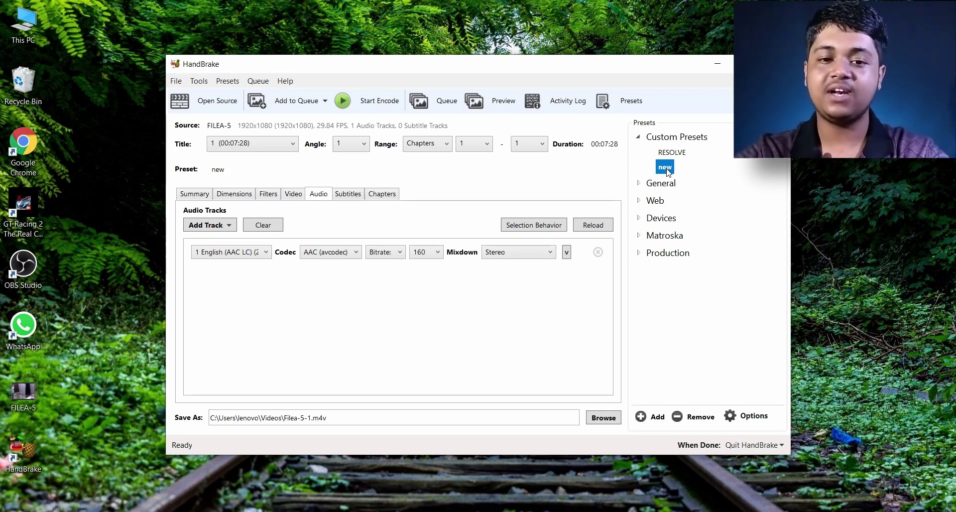
Review the output summary and set the Desktop as the save location for Filea-5-1.
click(205, 195)
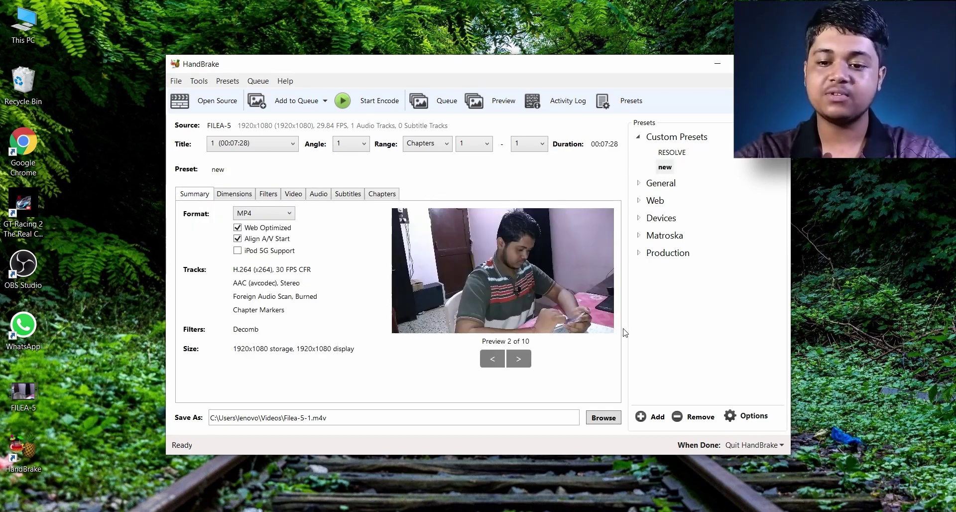
click(604, 418)
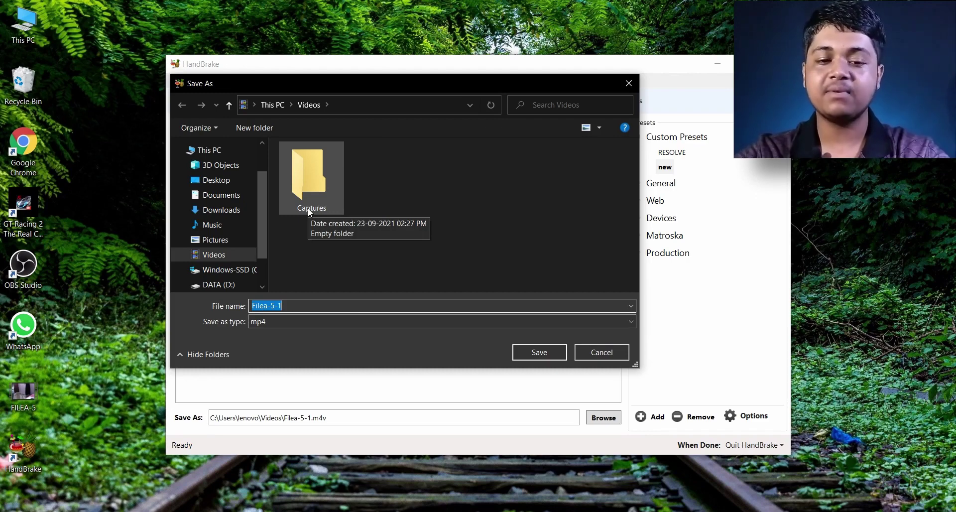
click(228, 188)
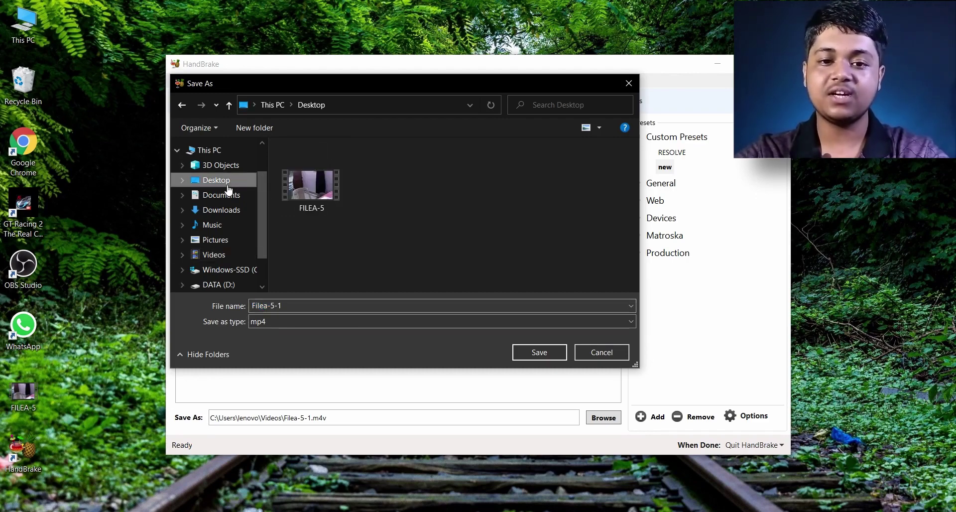
click(539, 352)
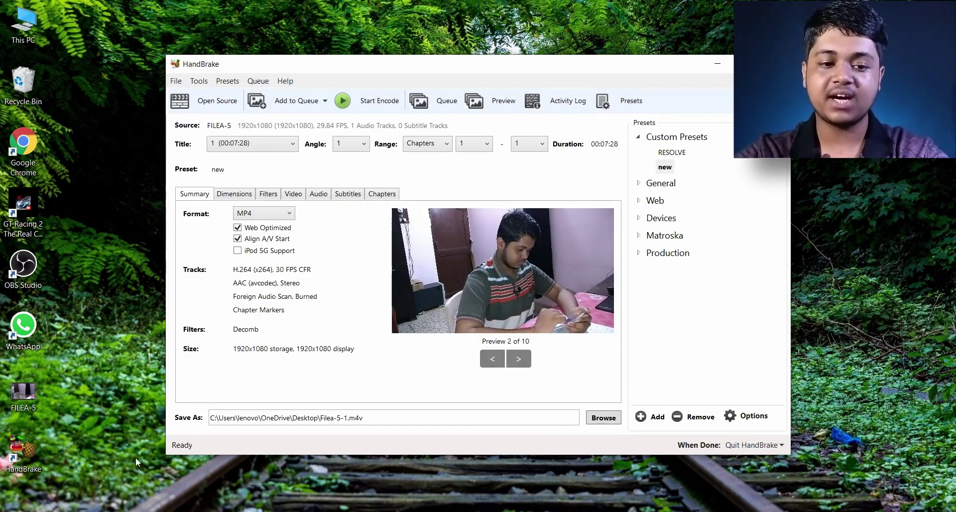
Check the file size of the original FILEA-5 video in its properties, and close them.
right_click(22, 399)
click(70, 391)
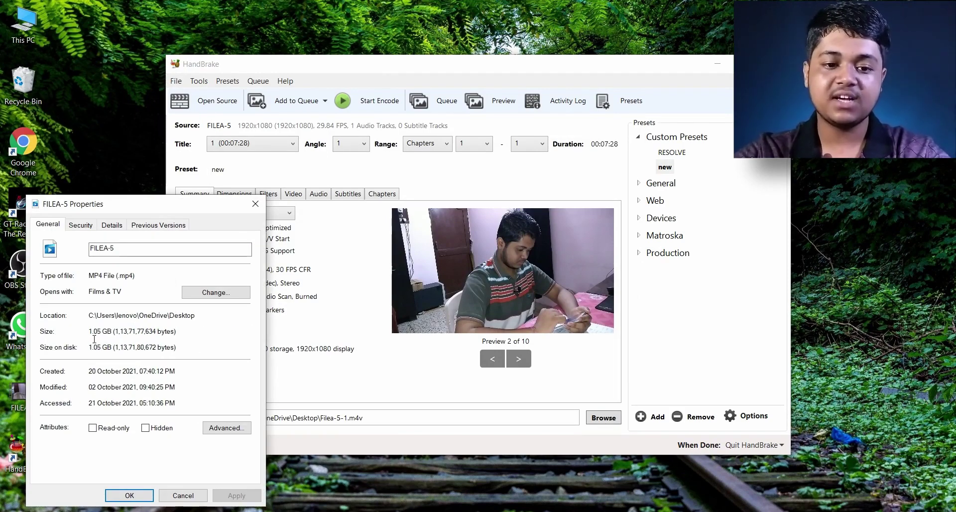
drag(90, 331, 135, 338)
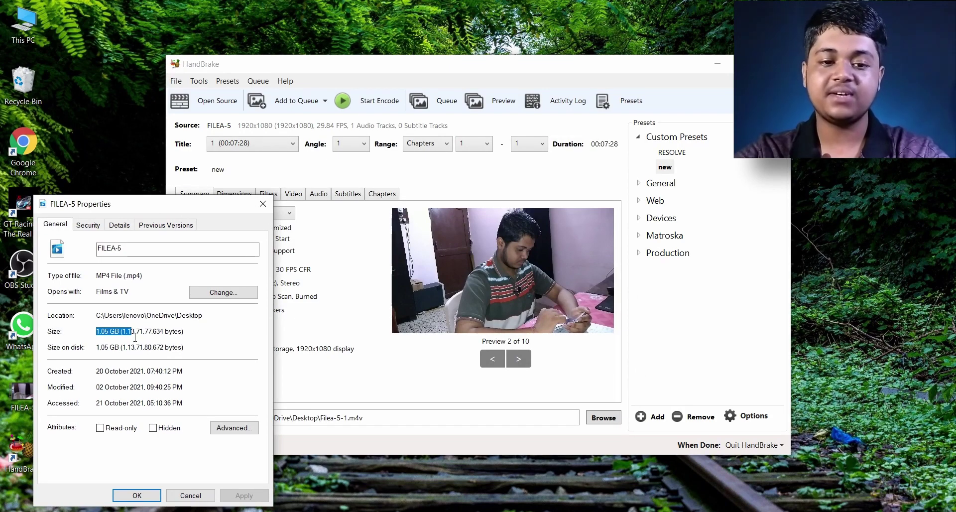
click(137, 495)
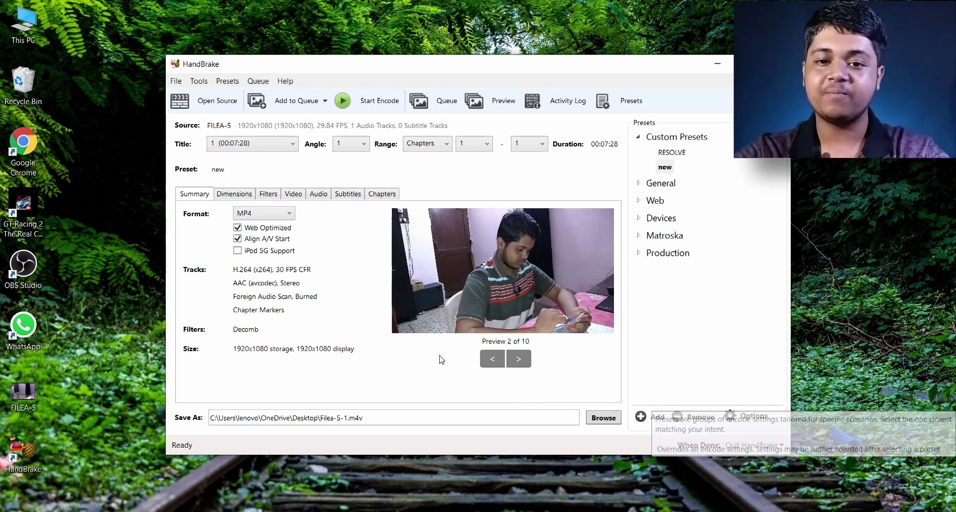
Start encoding the FILEA-5 video and let HandBrake quit once the encode is done.
click(367, 100)
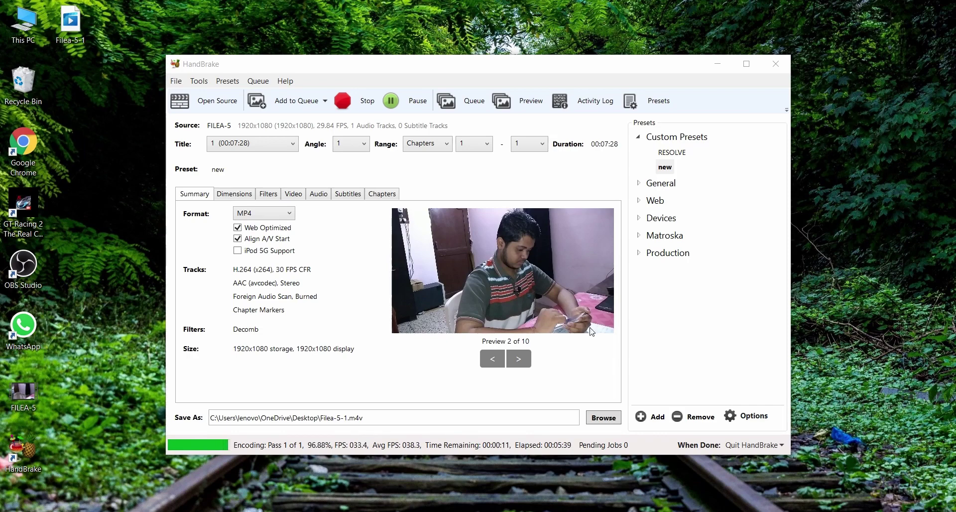
click(490, 307)
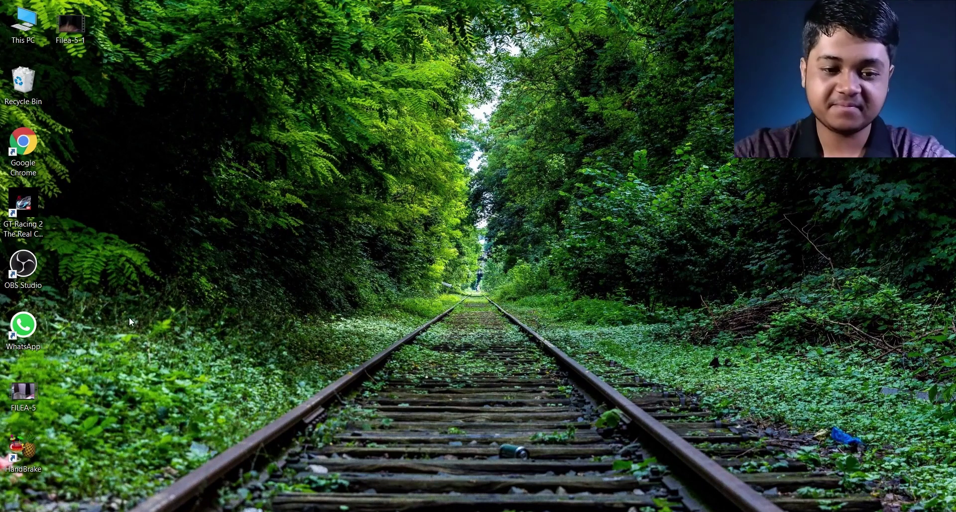
Play the original FILEA-5 video full screen and skip through its first minute to inspect the playback.
double_click(44, 387)
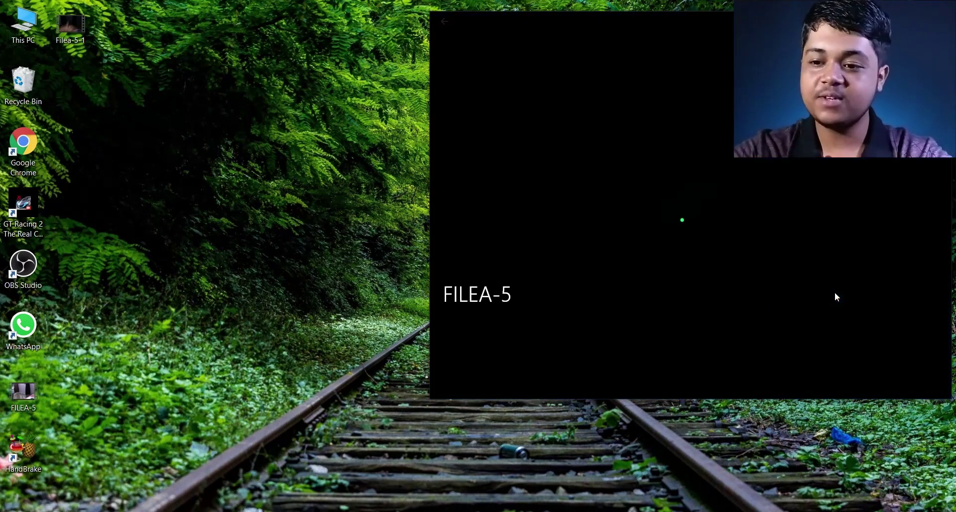
click(891, 371)
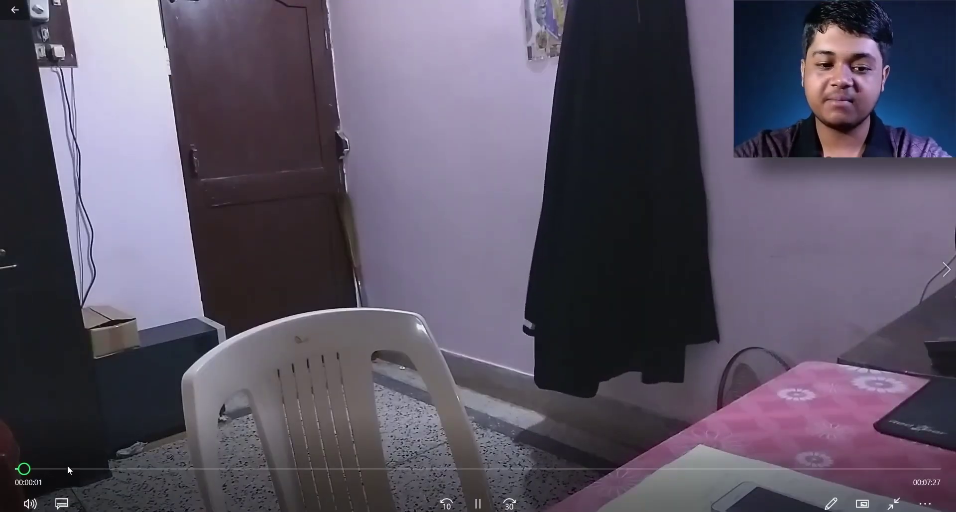
click(46, 468)
click(85, 469)
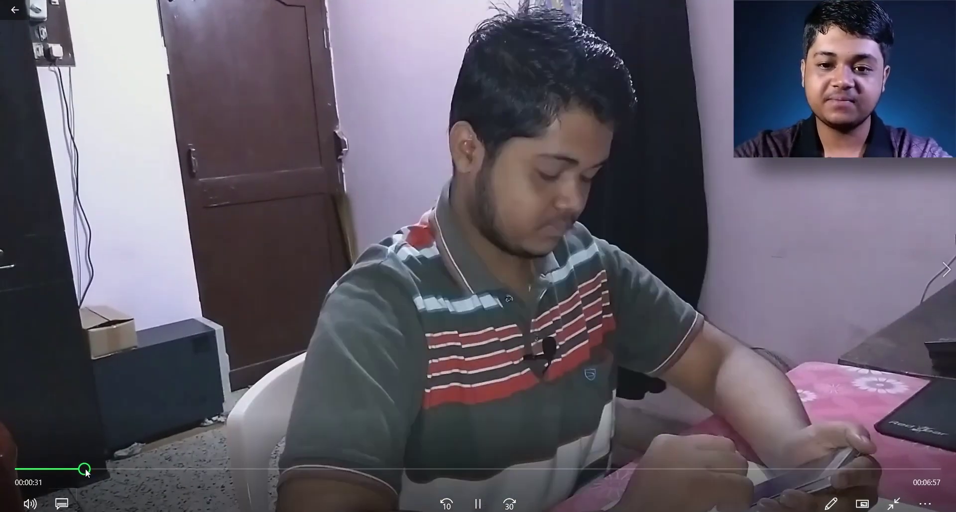
click(133, 469)
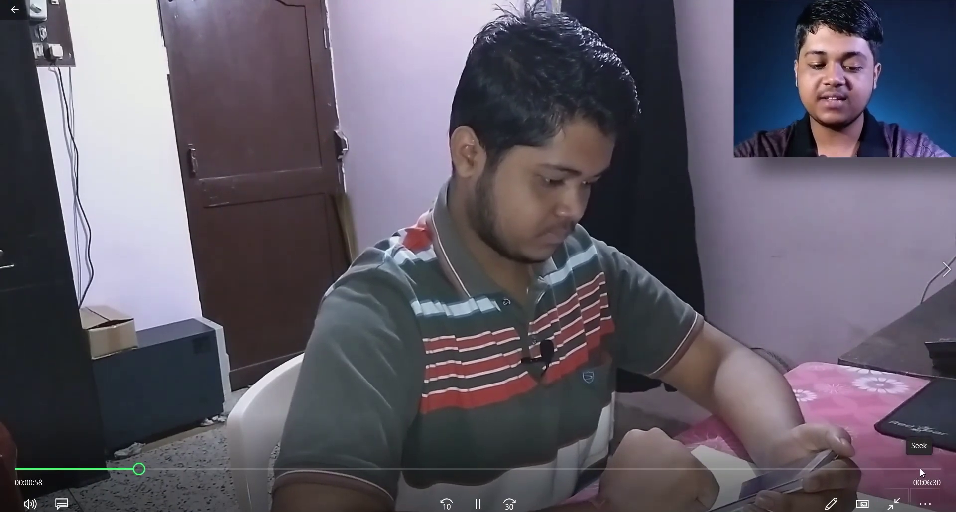
Raise the playback volume to 100.
key(XF86AudioLowerVolume)
key(XF86AudioRaiseVolume)
key(XF86AudioRaiseVolume)
key(XF86AudioRaiseVolume)
key(XF86AudioRaiseVolume)
key(XF86AudioRaiseVolume)
key(XF86AudioRaiseVolume)
key(XF86AudioRaiseVolume)
key(XF86AudioRaiseVolume)
key(XF86AudioRaiseVolume)
key(XF86AudioRaiseVolume)
key(XF86AudioRaiseVolume)
key(XF86AudioRaiseVolume)
key(XF86AudioRaiseVolume)
key(XF86AudioRaiseVolume)
key(XF86AudioRaiseVolume)
key(XF86AudioRaiseVolume)
key(XF86AudioRaiseVolume)
key(XF86AudioRaiseVolume)
key(XF86AudioRaiseVolume)
key(XF86AudioRaiseVolume)
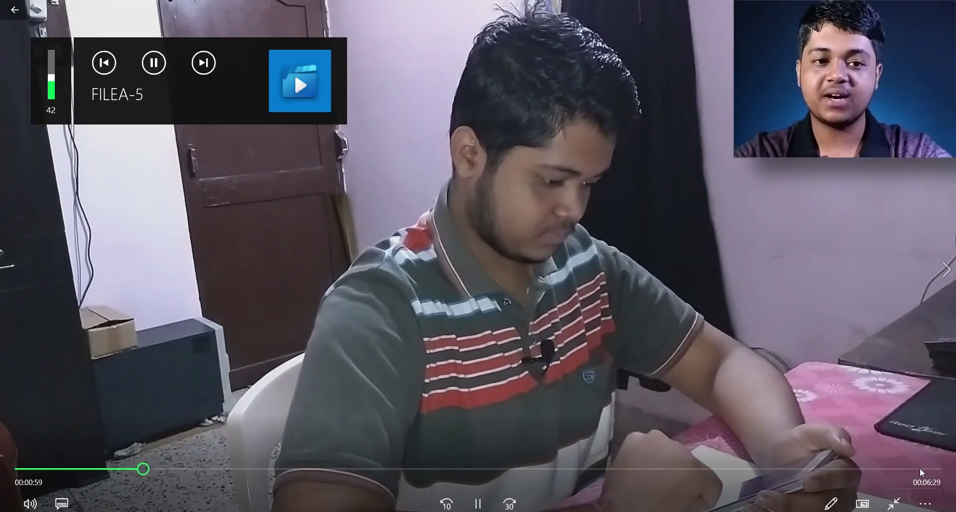
Examine the ending and later parts of the original FILEA-5 video by jumping between them.
click(921, 469)
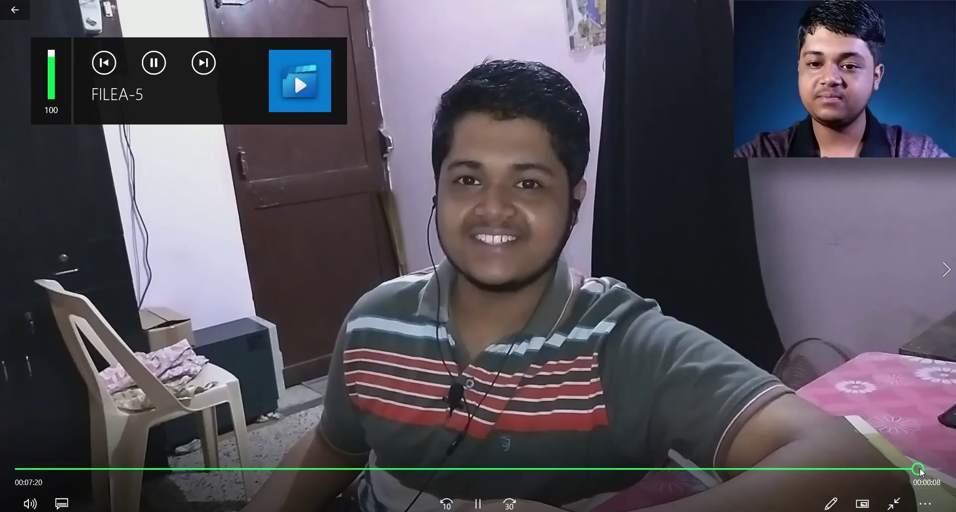
click(910, 470)
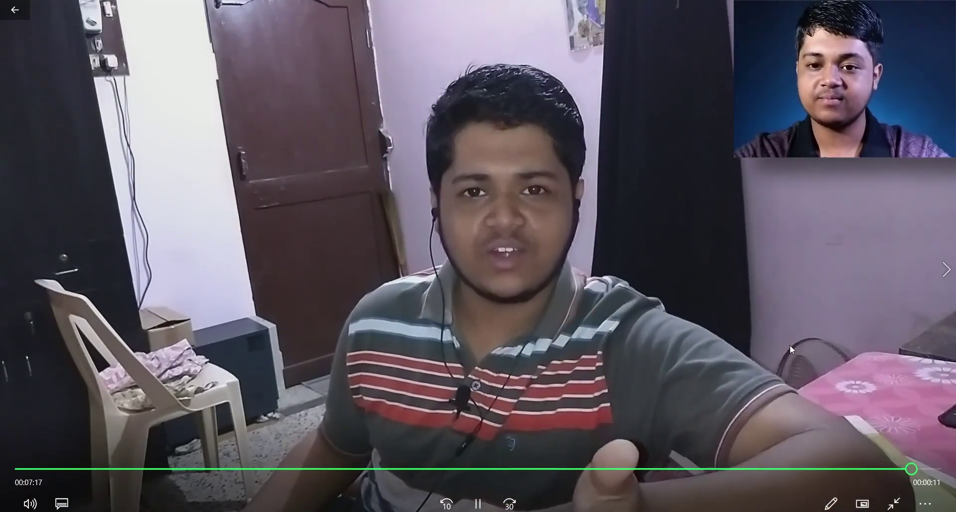
click(711, 473)
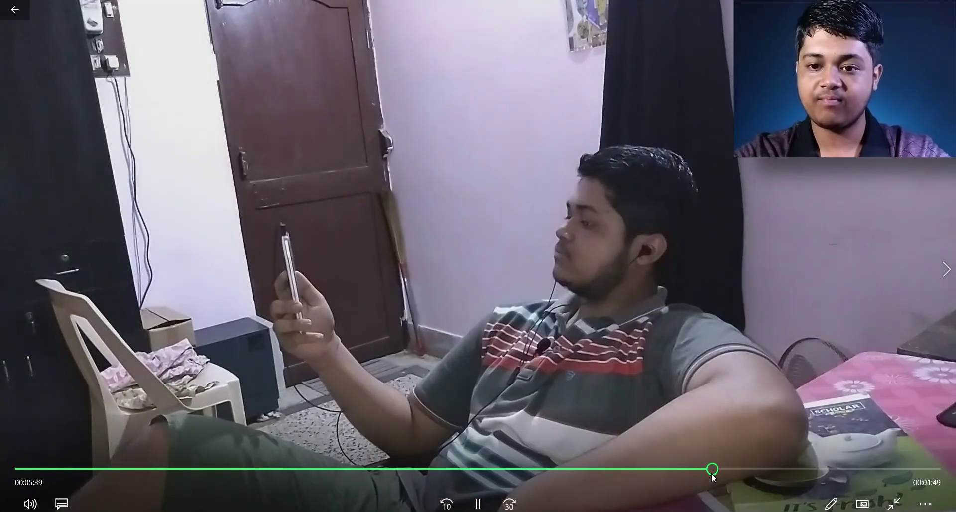
click(577, 468)
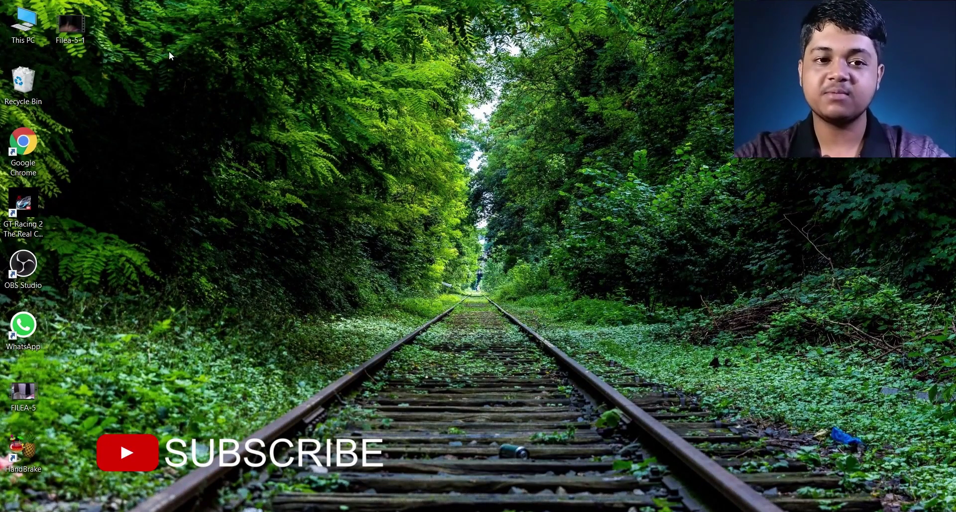
Play the encoded Filea-5-1 video full screen and skip through its final minute to inspect the result.
double_click(70, 29)
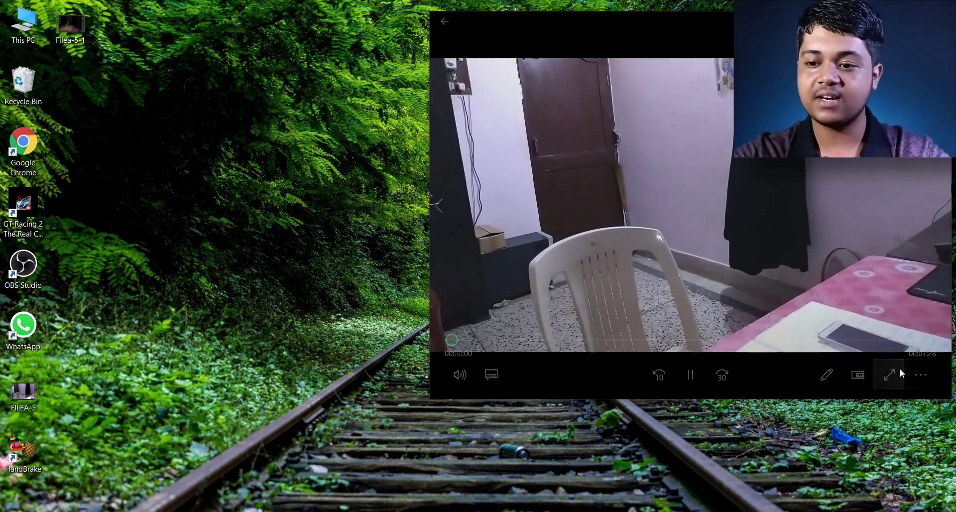
click(890, 373)
click(853, 468)
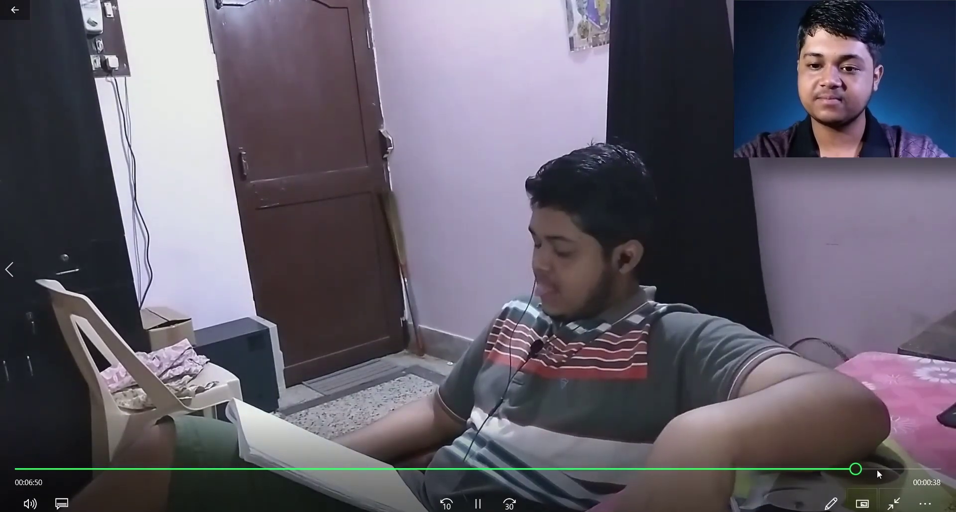
click(876, 469)
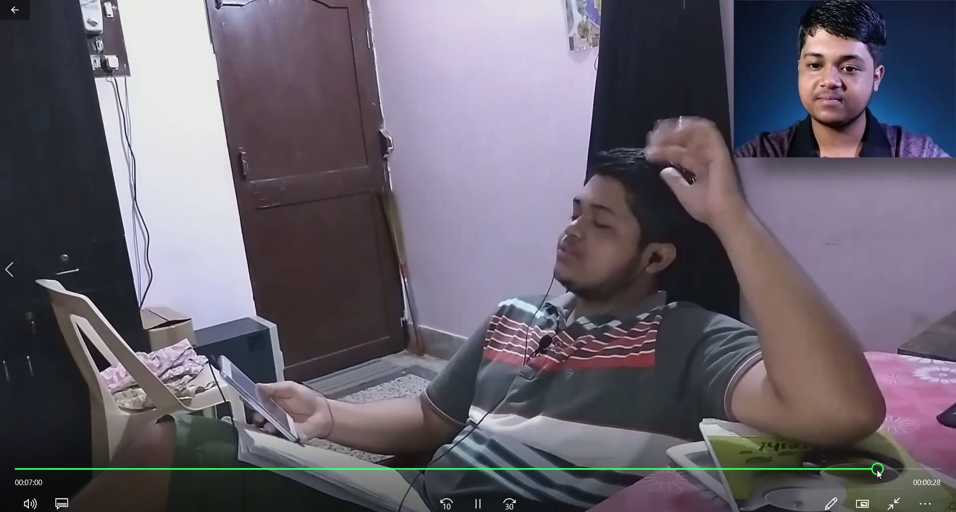
click(910, 468)
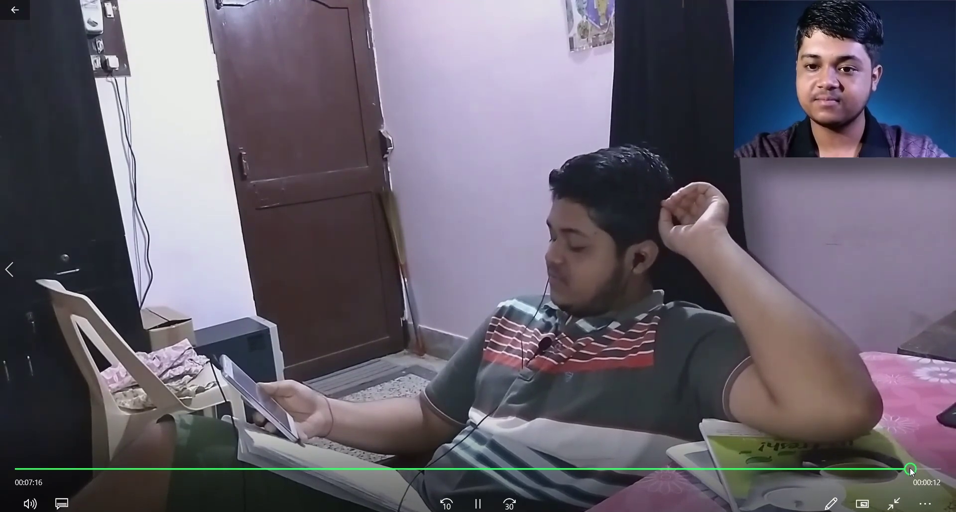